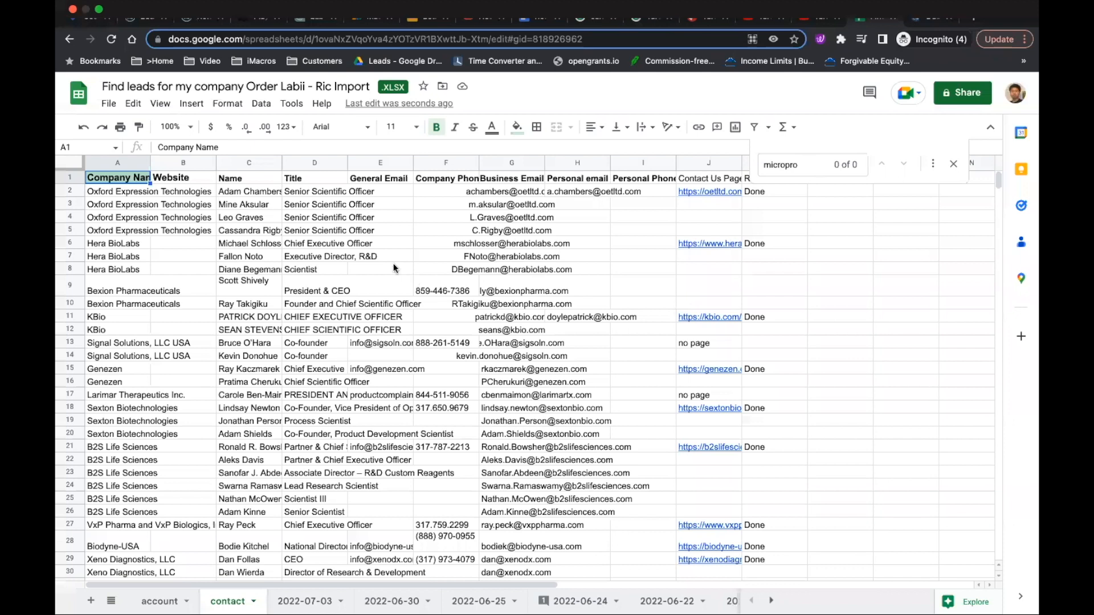
Copy the entire Company Name column from the contact sheet into the account sheet starting at cell A1
{"action": "left_click", "coordinate": [512, 269]}
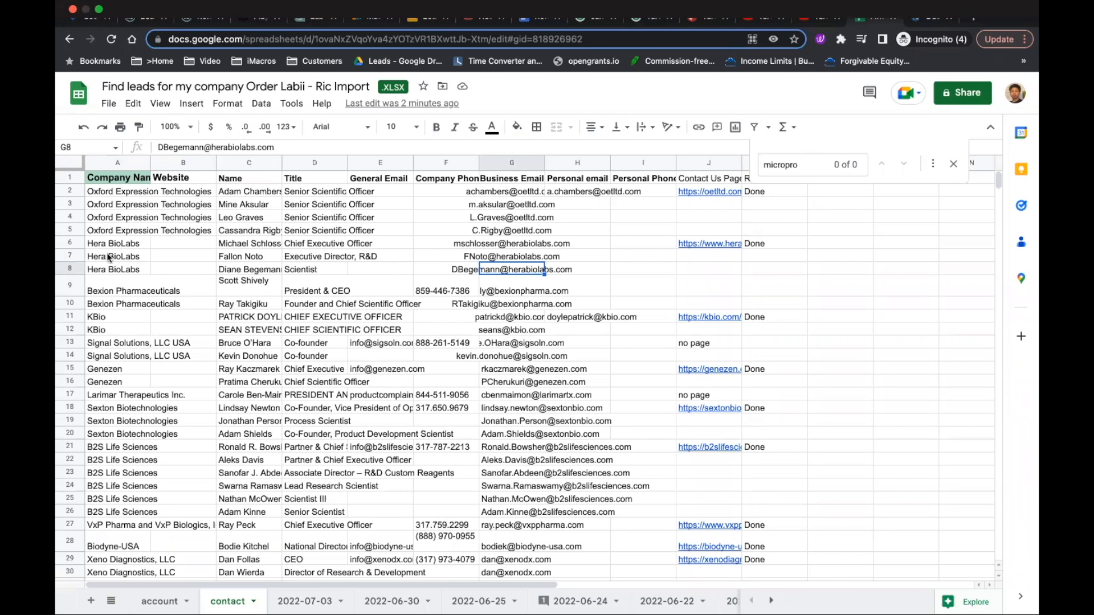
{"action": "left_click", "coordinate": [136, 207]}
{"action": "left_click", "coordinate": [122, 165]}
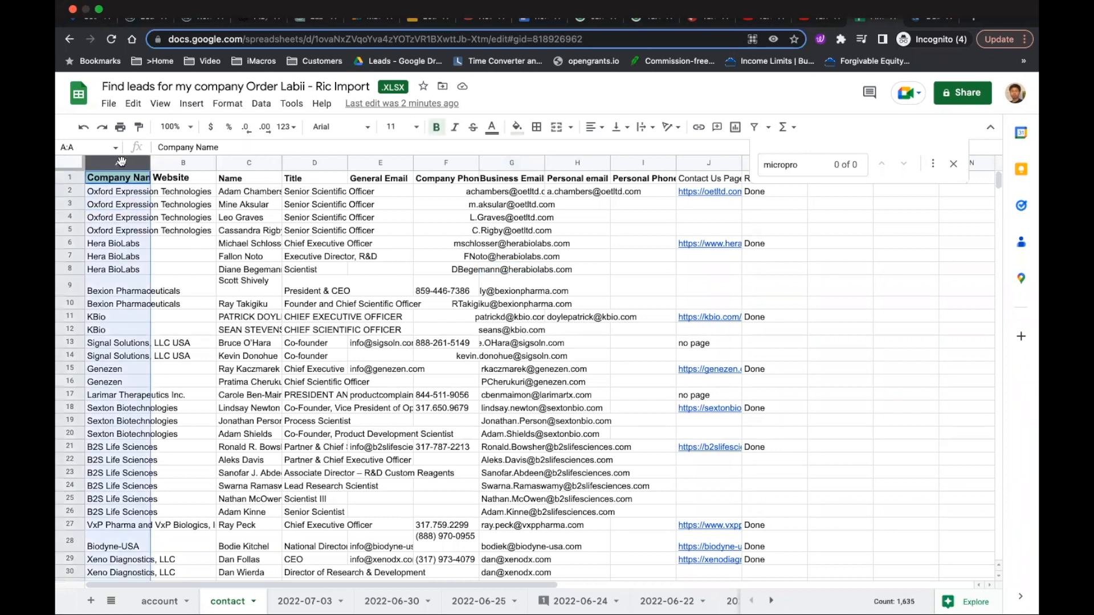
{"action": "key", "text": "super+c"}
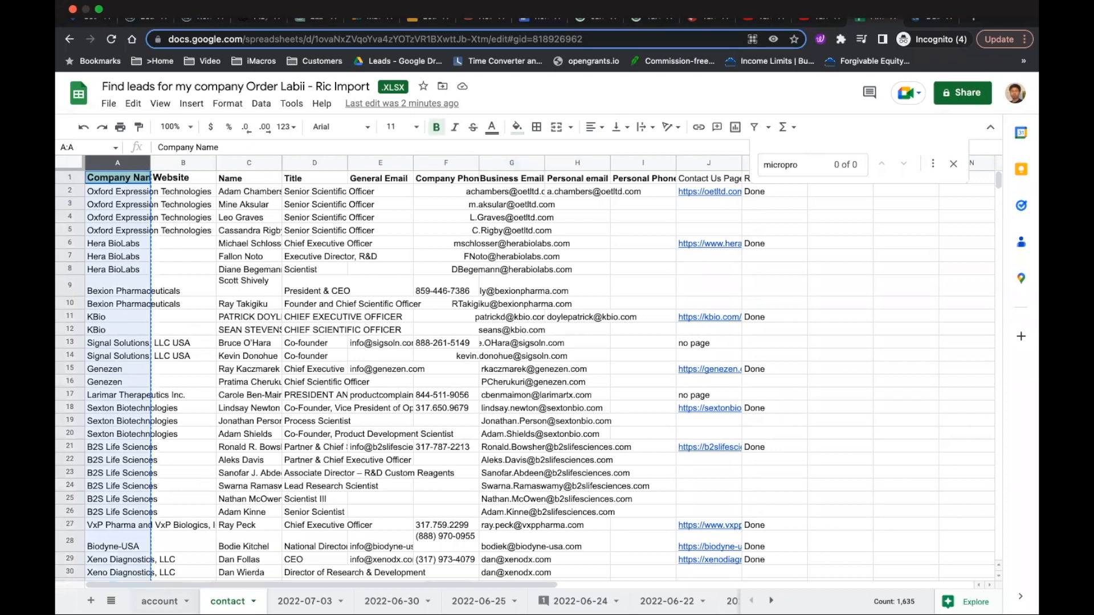
{"action": "left_click", "coordinate": [160, 602]}
{"action": "left_click", "coordinate": [129, 180]}
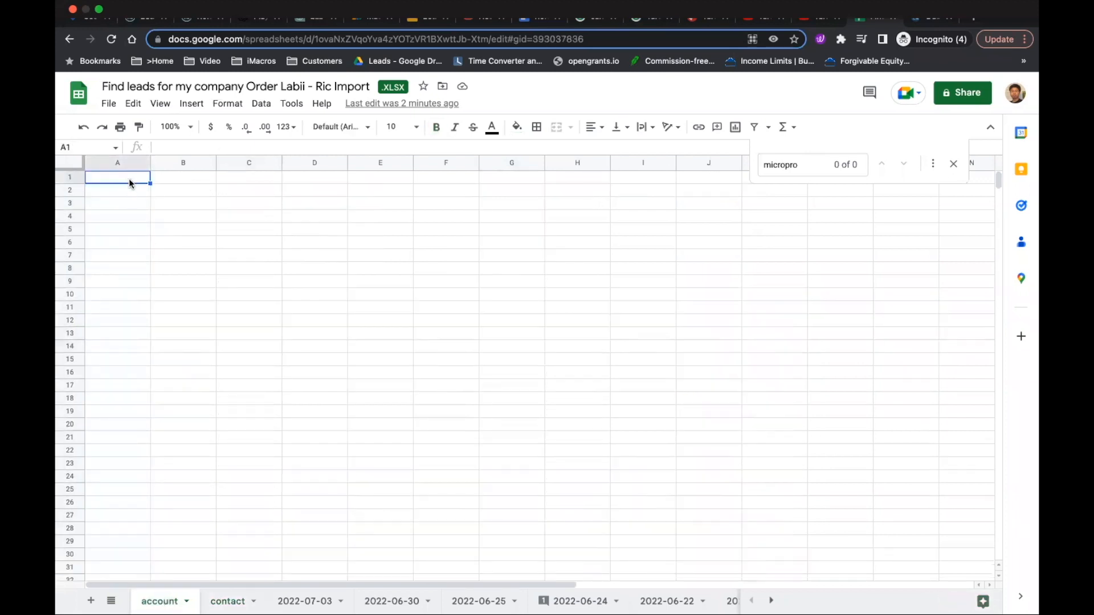
{"action": "key", "text": "super+v"}
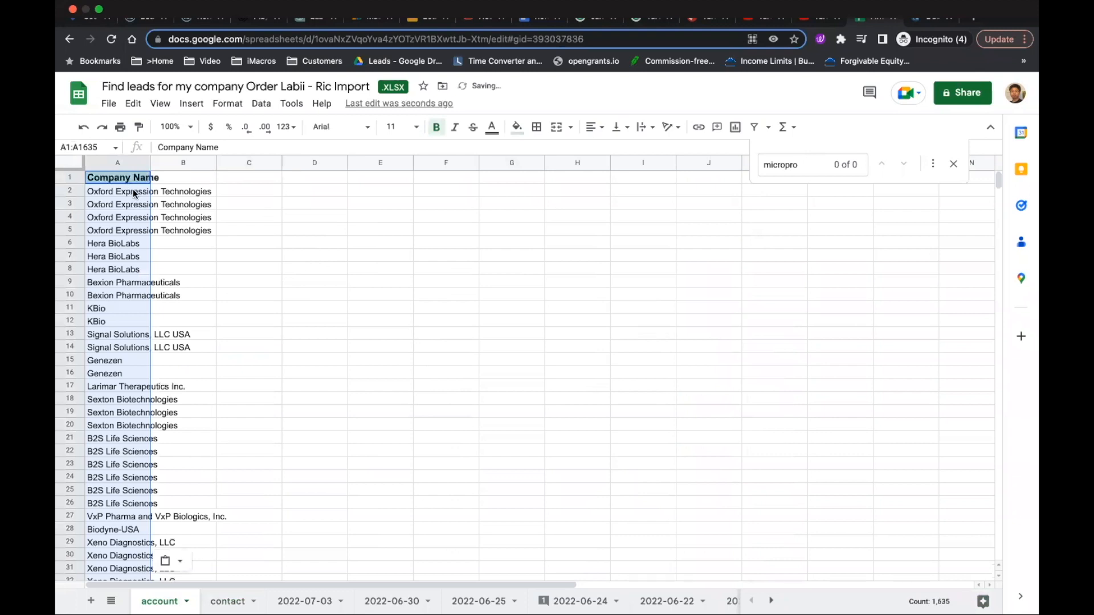
Remove duplicate company names from column A of the account sheet
{"action": "left_click", "coordinate": [267, 111]}
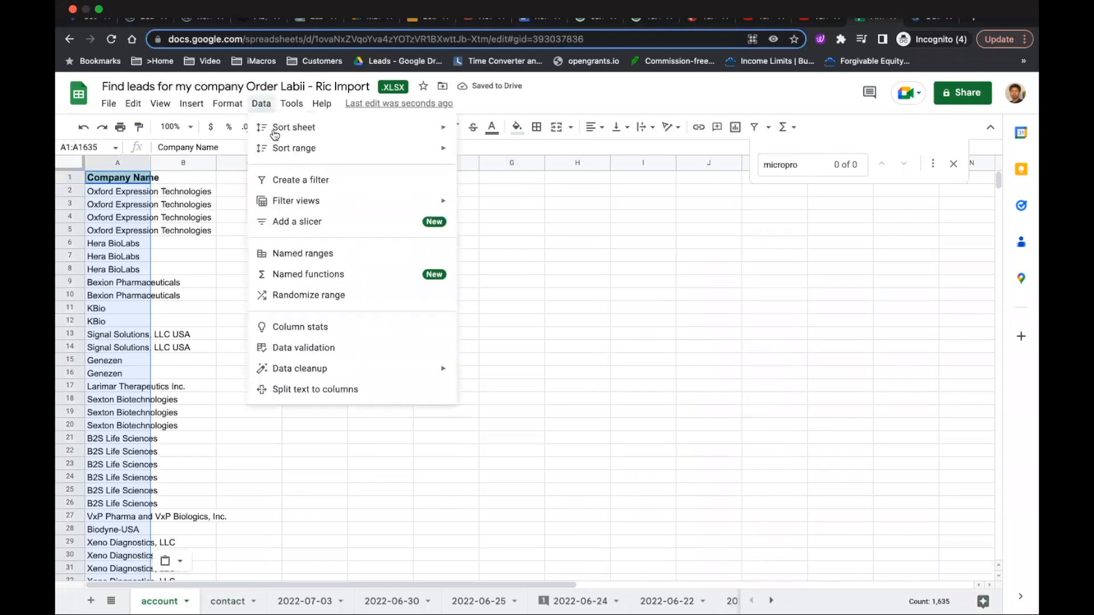
{"action": "mouse_move", "coordinate": [369, 371]}
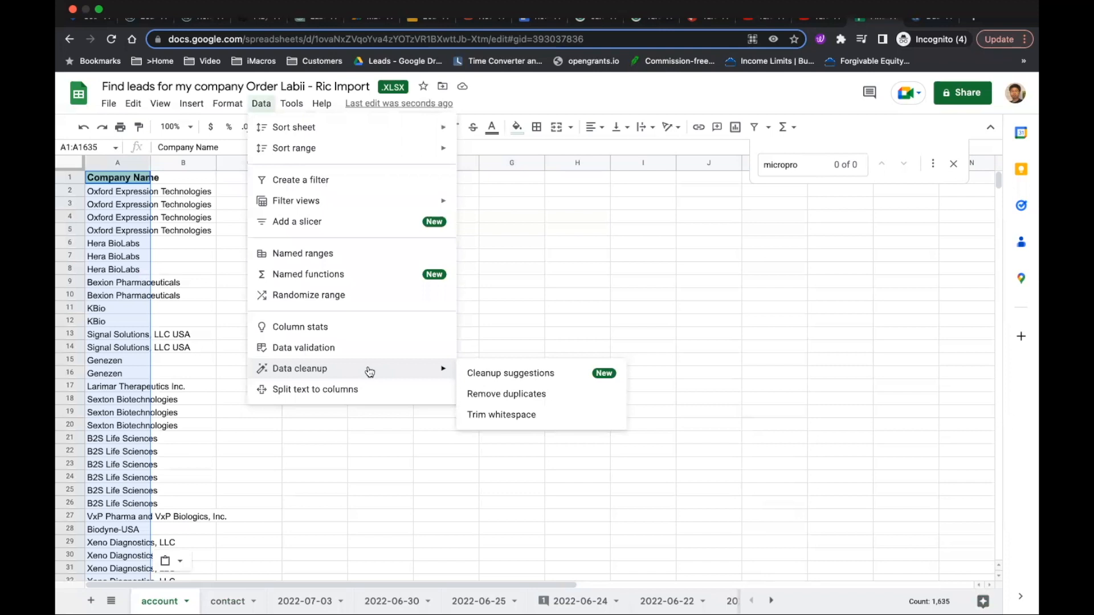
{"action": "left_click", "coordinate": [518, 399]}
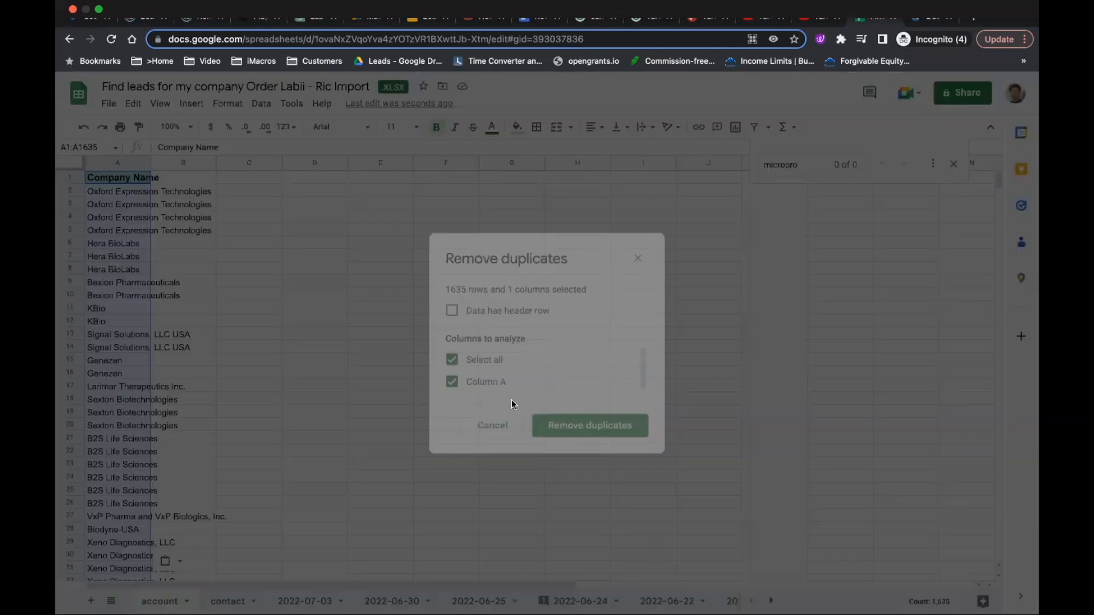
{"action": "left_click", "coordinate": [595, 425]}
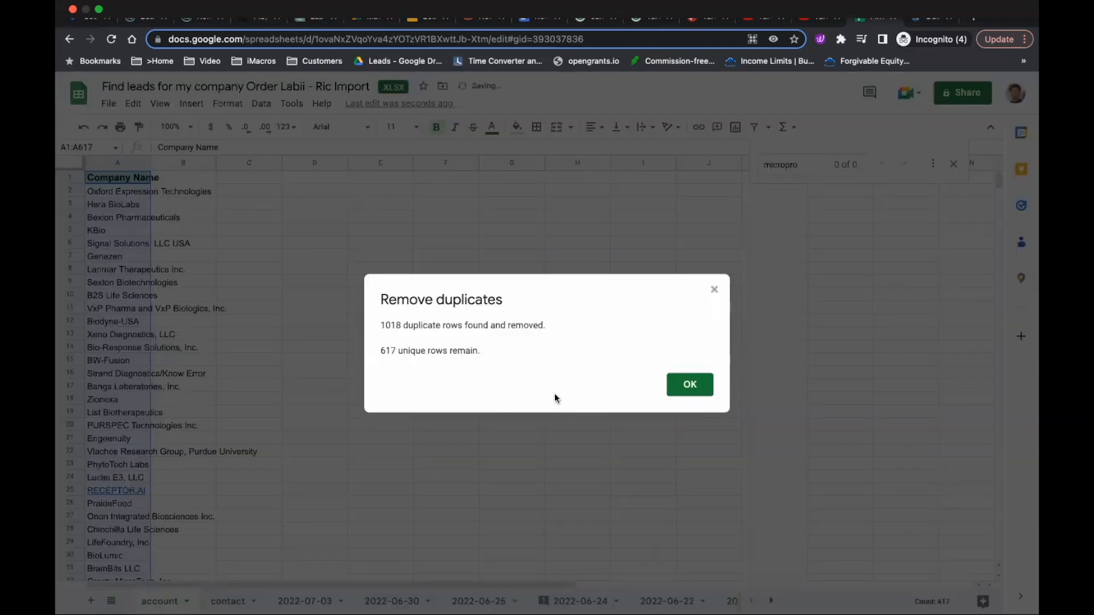
{"action": "left_click", "coordinate": [698, 388]}
Download the account sheet as a tab-separated values (.tsv) file
{"action": "left_click", "coordinate": [265, 230]}
{"action": "left_click", "coordinate": [119, 230]}
{"action": "left_click", "coordinate": [108, 104]}
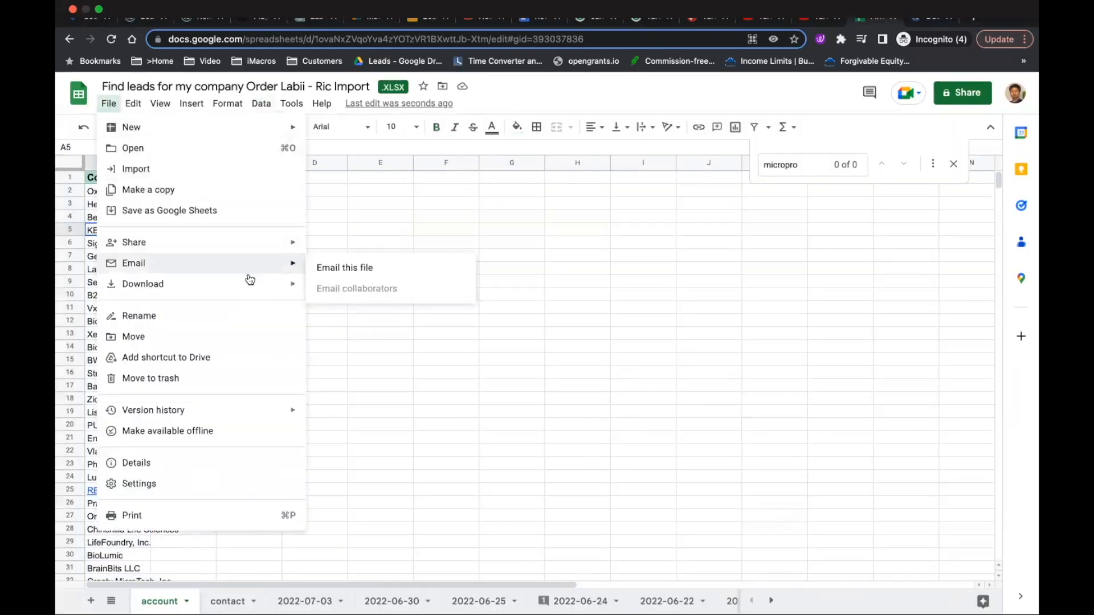
{"action": "mouse_move", "coordinate": [250, 283]}
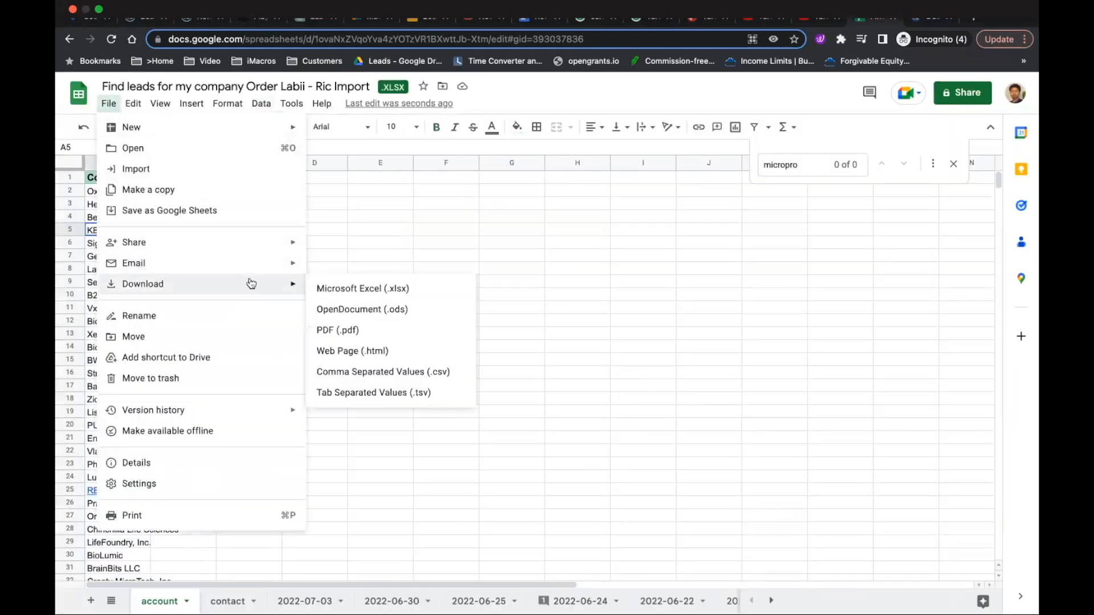
{"action": "left_click", "coordinate": [409, 393]}
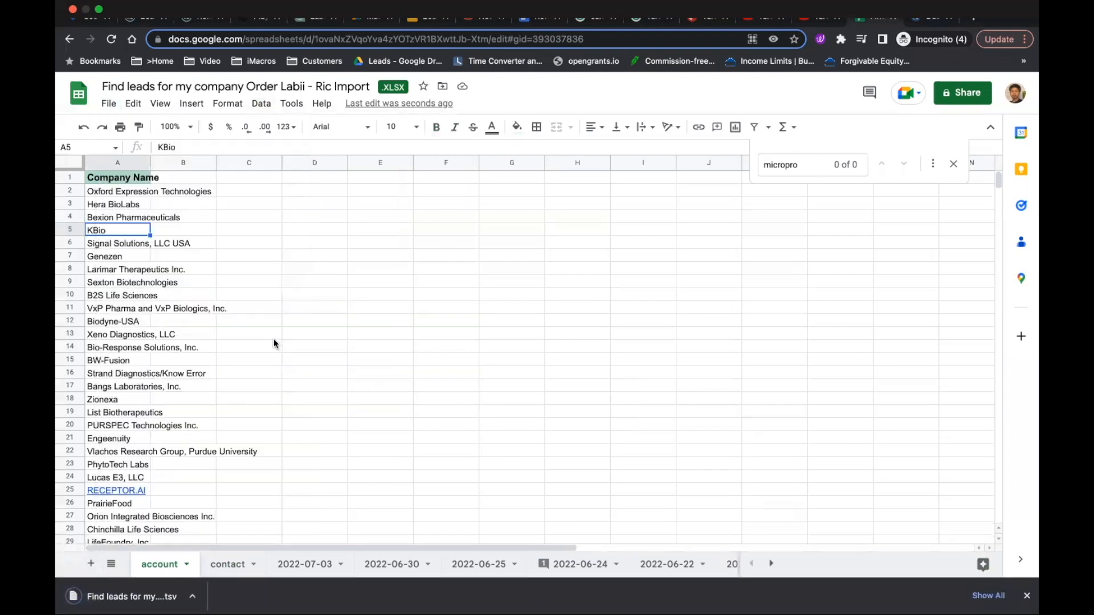
{"action": "left_click", "coordinate": [273, 339]}
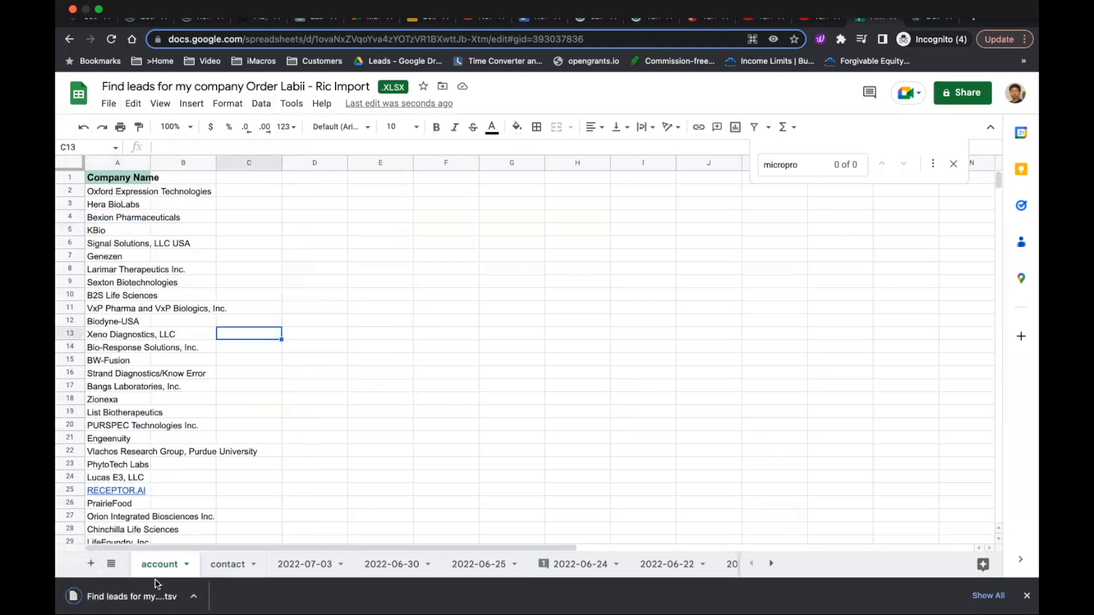
{"action": "left_click", "coordinate": [300, 453]}
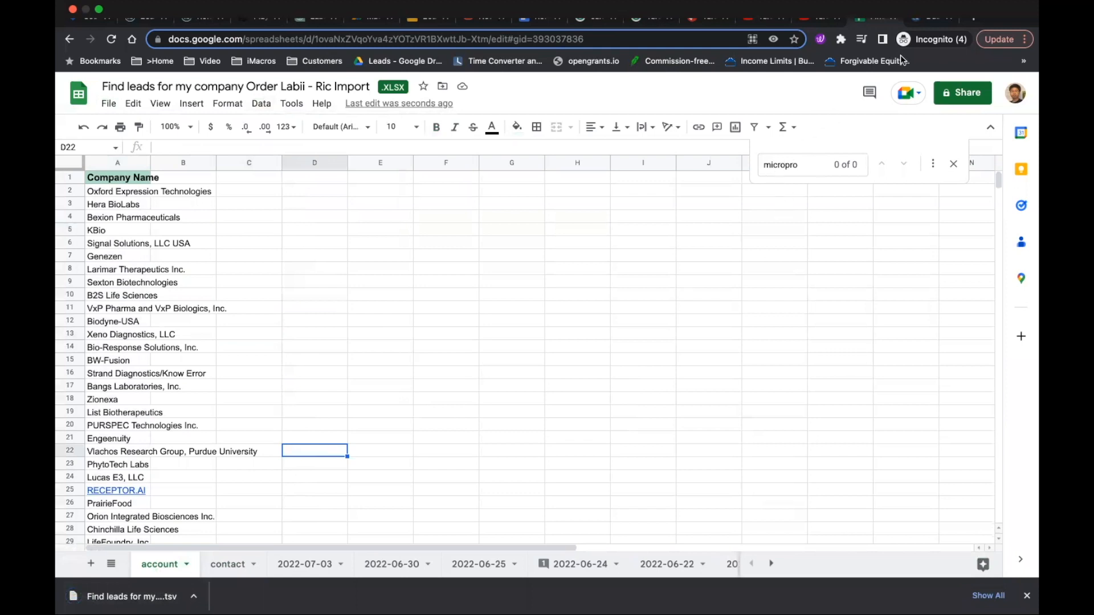
Switch to Labii and open the import form for the CRM Accounts table
{"action": "left_click", "coordinate": [929, 16]}
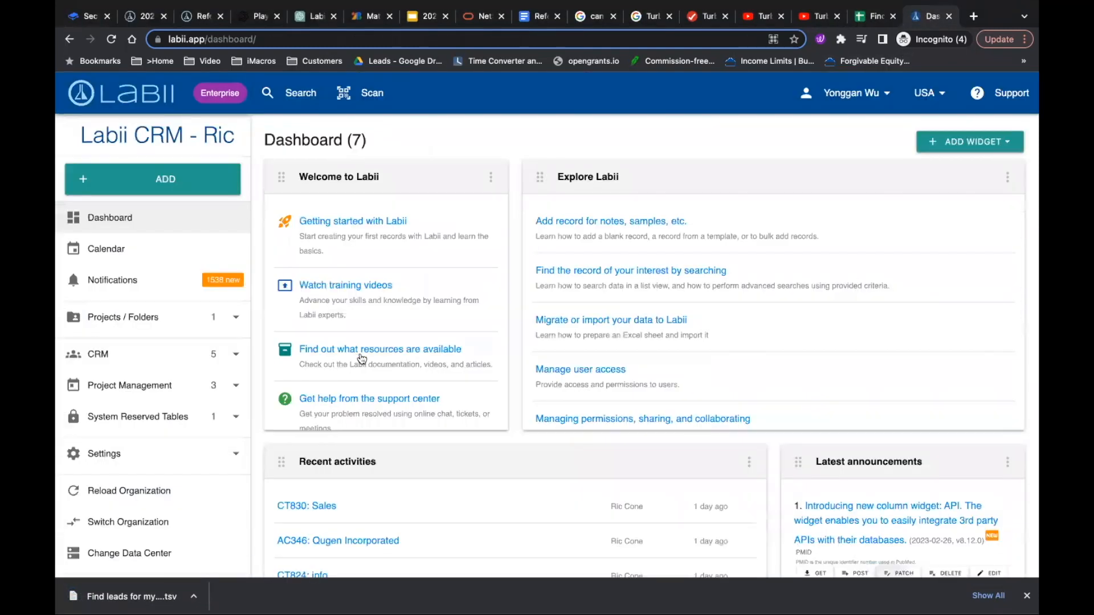
{"action": "left_click", "coordinate": [177, 355]}
{"action": "left_click", "coordinate": [152, 386]}
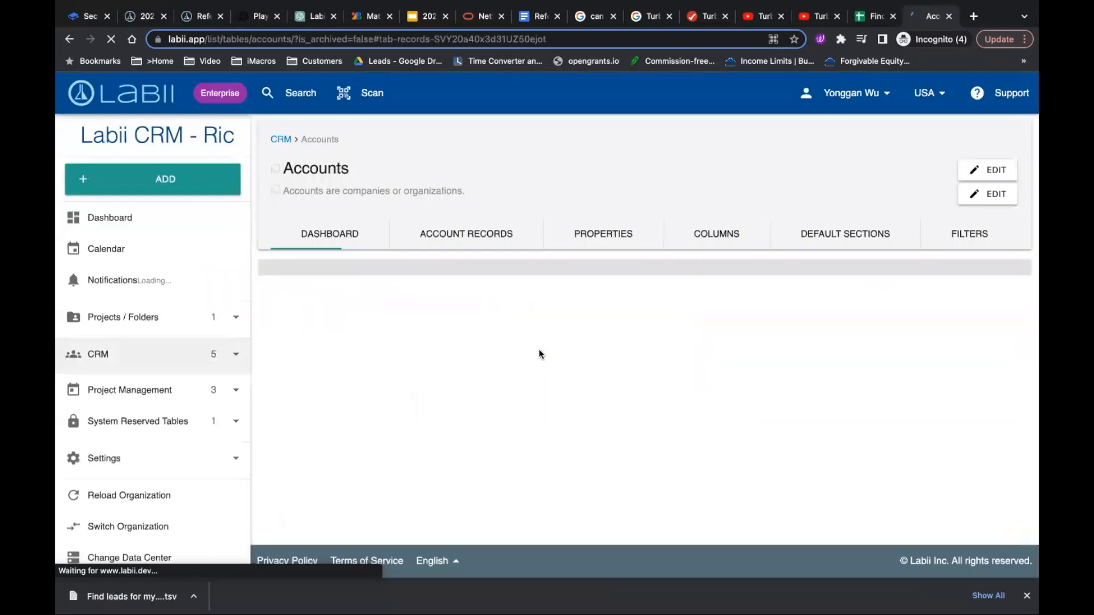
{"action": "scroll", "coordinate": [539, 350], "scroll_direction": "down", "scroll_amount": 2}
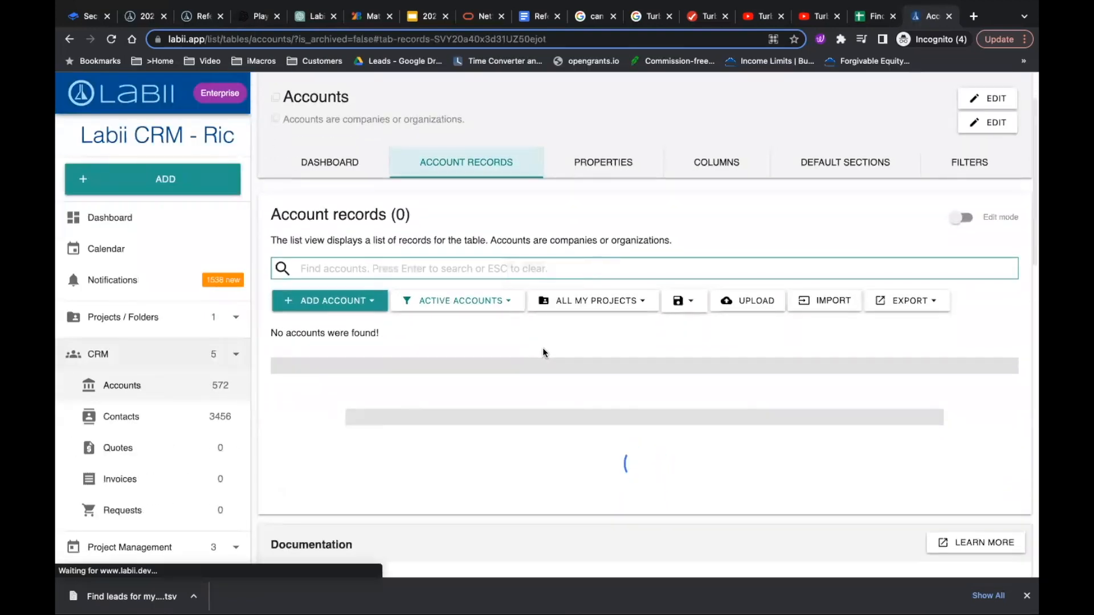
{"action": "left_click", "coordinate": [830, 304]}
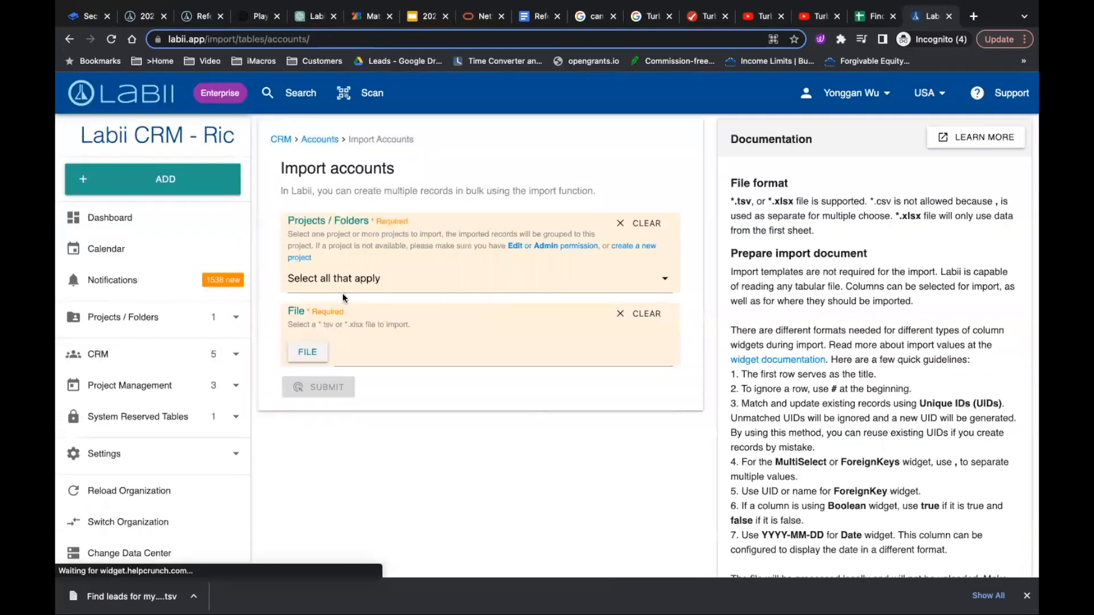
Import the downloaded account.tsv file into Sample Project, with the Company Name header matched to the required Name column
{"action": "left_click", "coordinate": [379, 280]}
{"action": "left_click", "coordinate": [367, 345]}
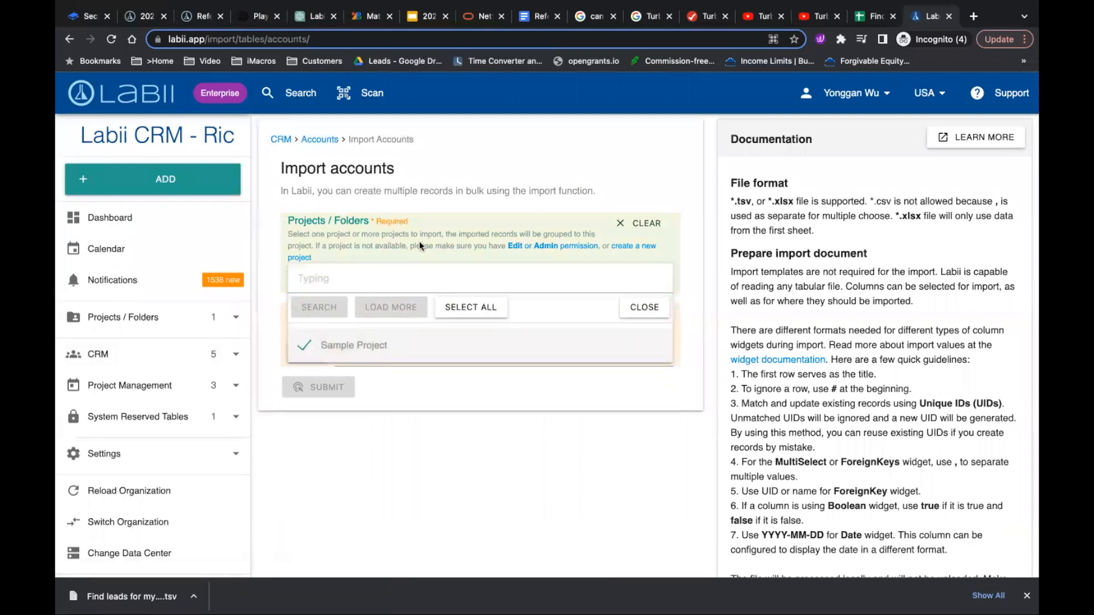
{"action": "left_click", "coordinate": [437, 223]}
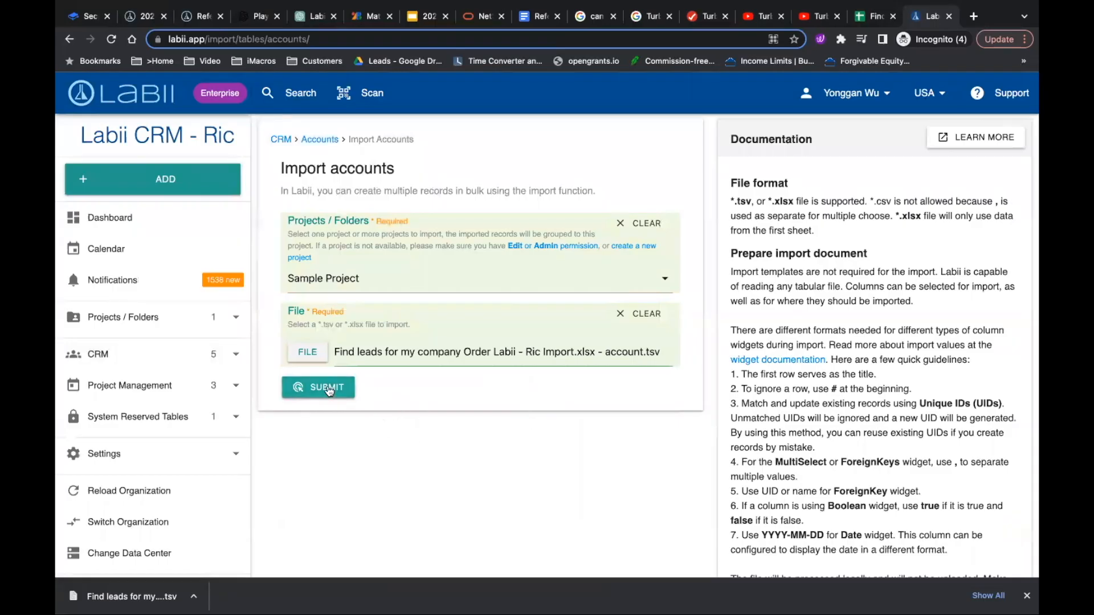
{"action": "left_click", "coordinate": [330, 393]}
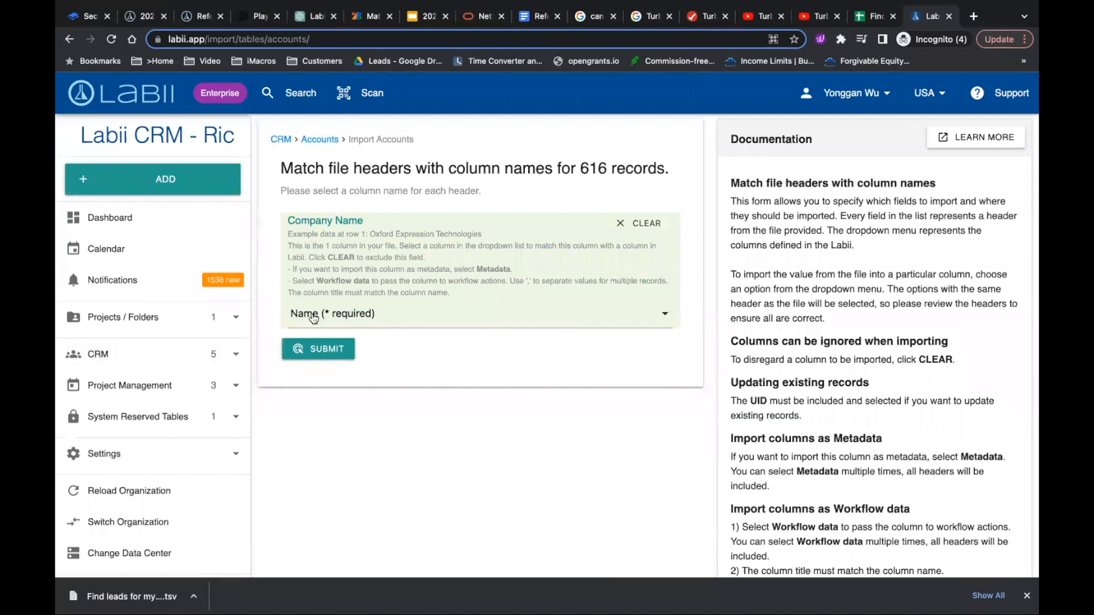
{"action": "left_click", "coordinate": [340, 350]}
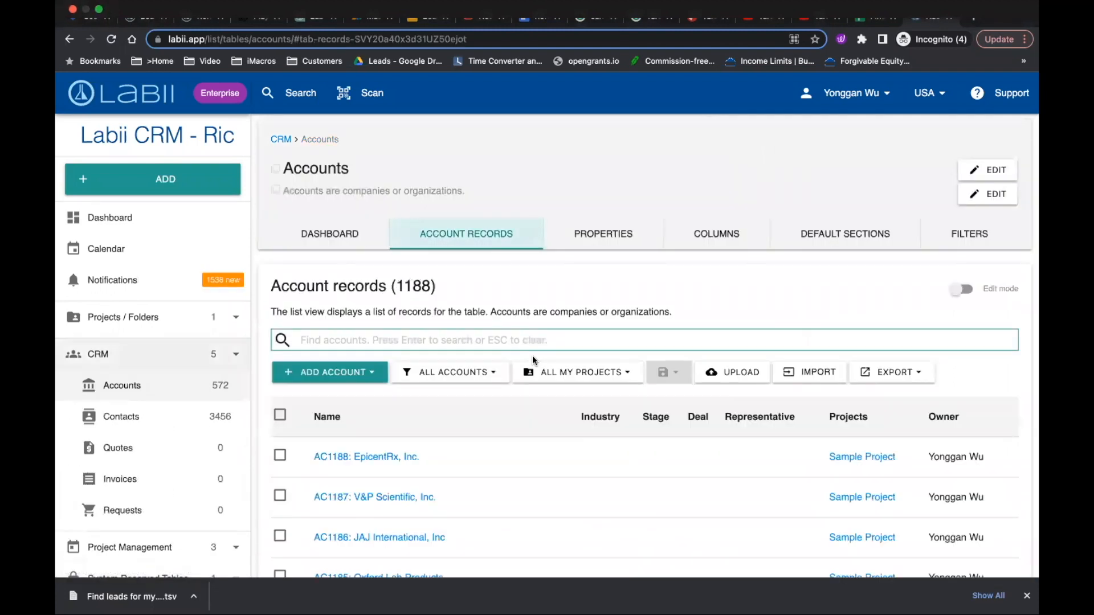
Copy Oxford Expression Technologies from cell A2 of the account sheet and search the Labii account records for it
{"action": "key", "text": "ctrl+shift+Tab"}
{"action": "left_click", "coordinate": [121, 190]}
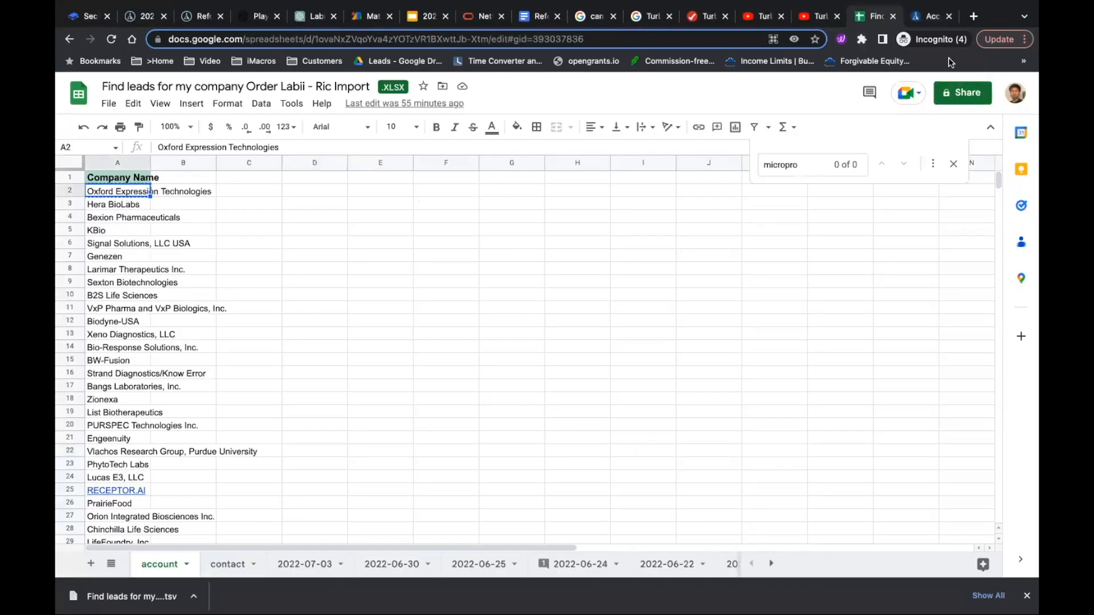
{"action": "left_click", "coordinate": [929, 19]}
{"action": "left_click", "coordinate": [323, 340]}
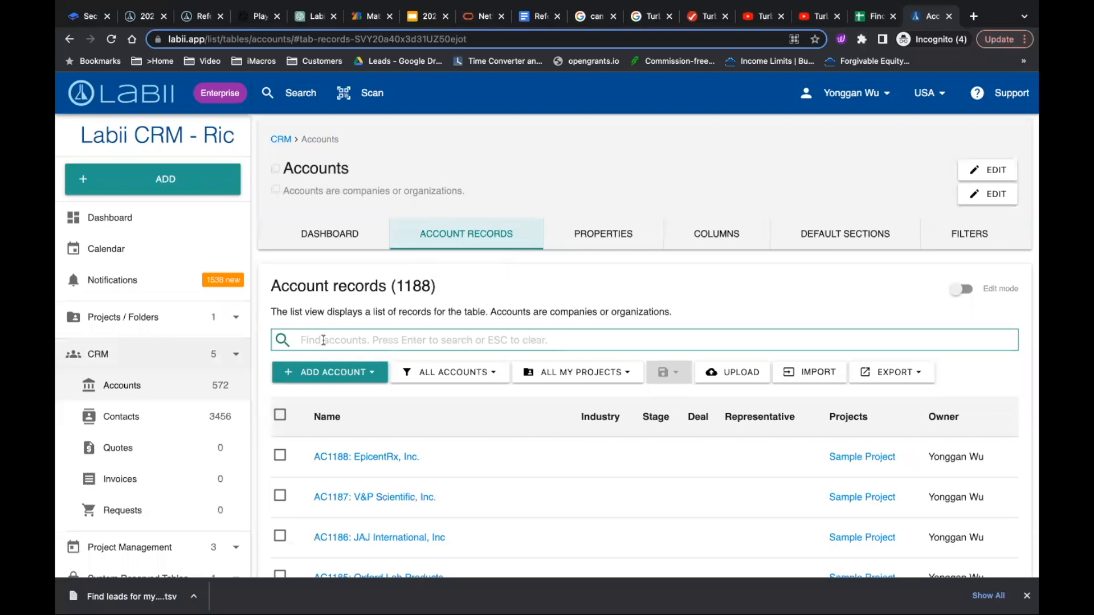
{"action": "type", "text": "Oxford Expression Technologies"}
{"action": "left_click", "coordinate": [317, 371]}
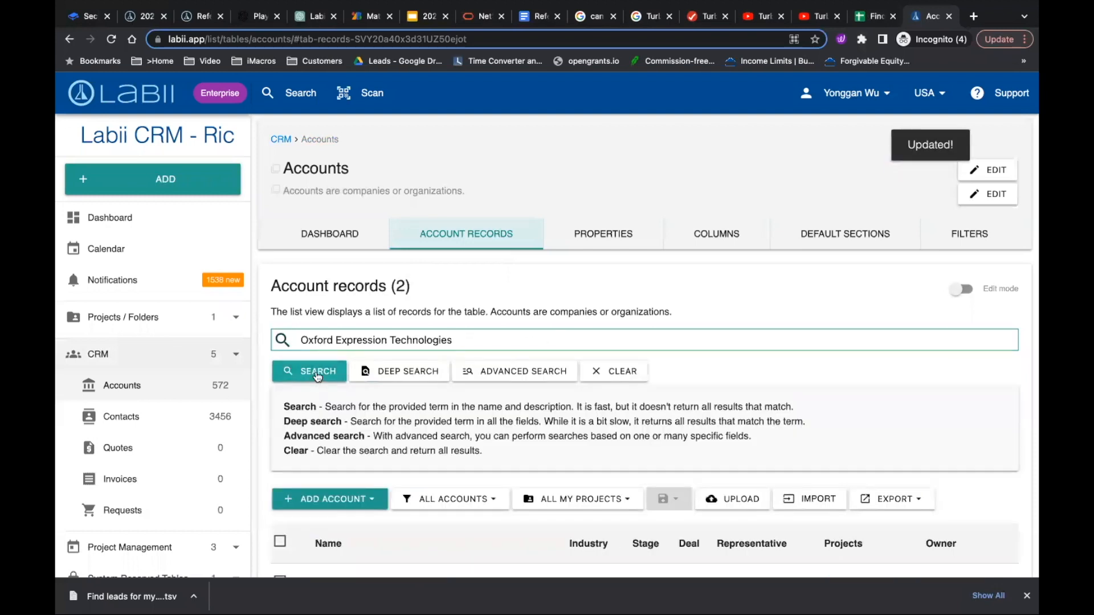
{"action": "scroll", "coordinate": [316, 371], "scroll_direction": "down", "scroll_amount": 3}
In the spreadsheet's account sheet, enter AC573 in cell B2 and the header UID in cell B1
{"action": "key", "text": "ctrl+shift+Tab"}
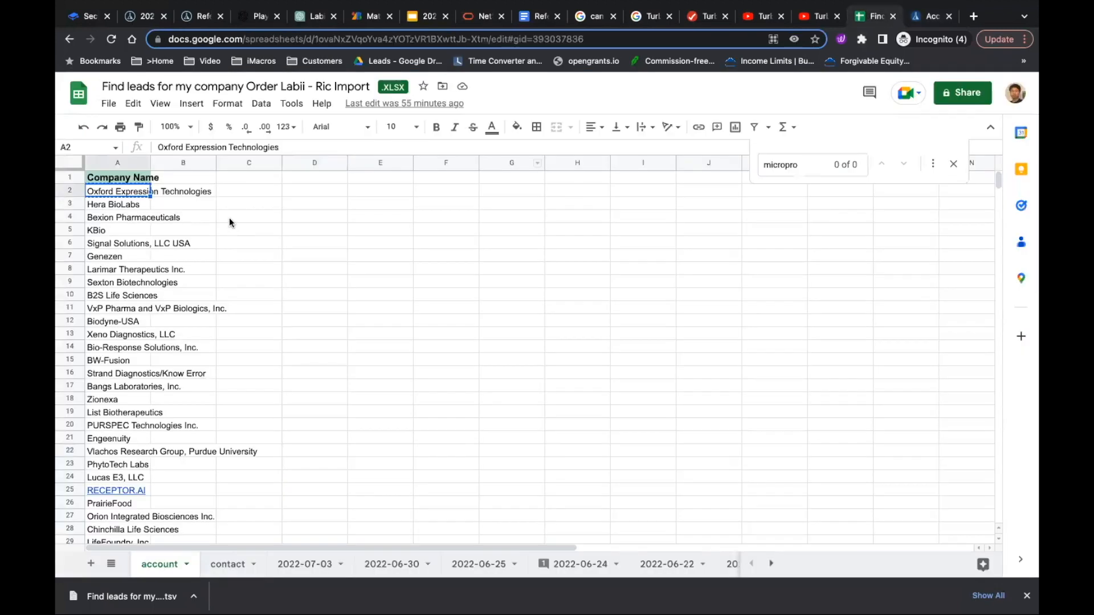
{"action": "left_click", "coordinate": [179, 190]}
{"action": "type", "text": "AC573"}
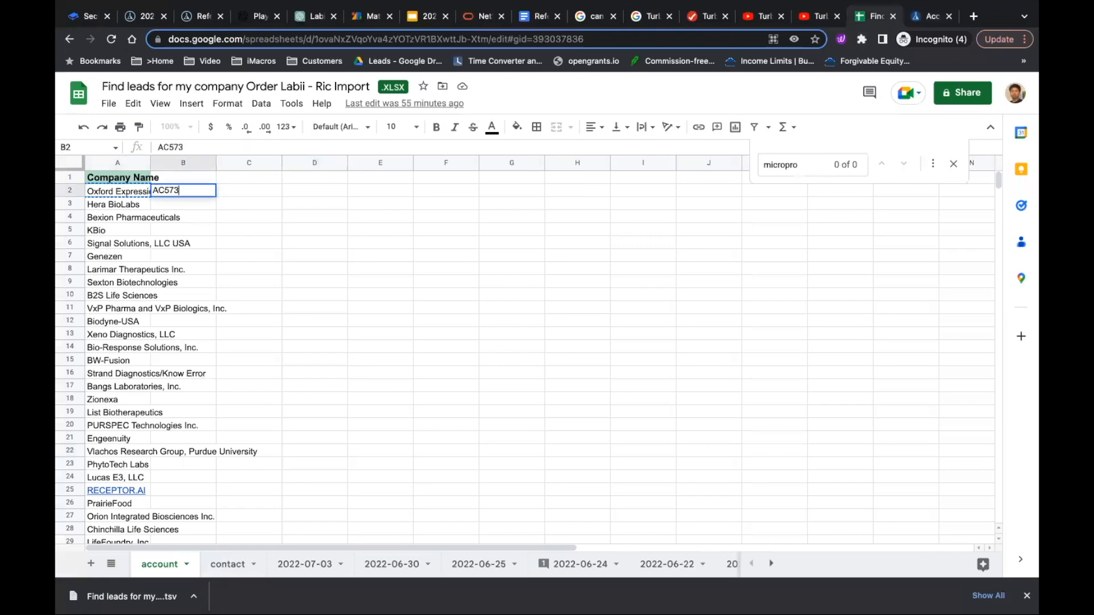
{"action": "left_click", "coordinate": [198, 181]}
{"action": "type", "text": "UID"}
{"action": "left_click", "coordinate": [218, 226]}
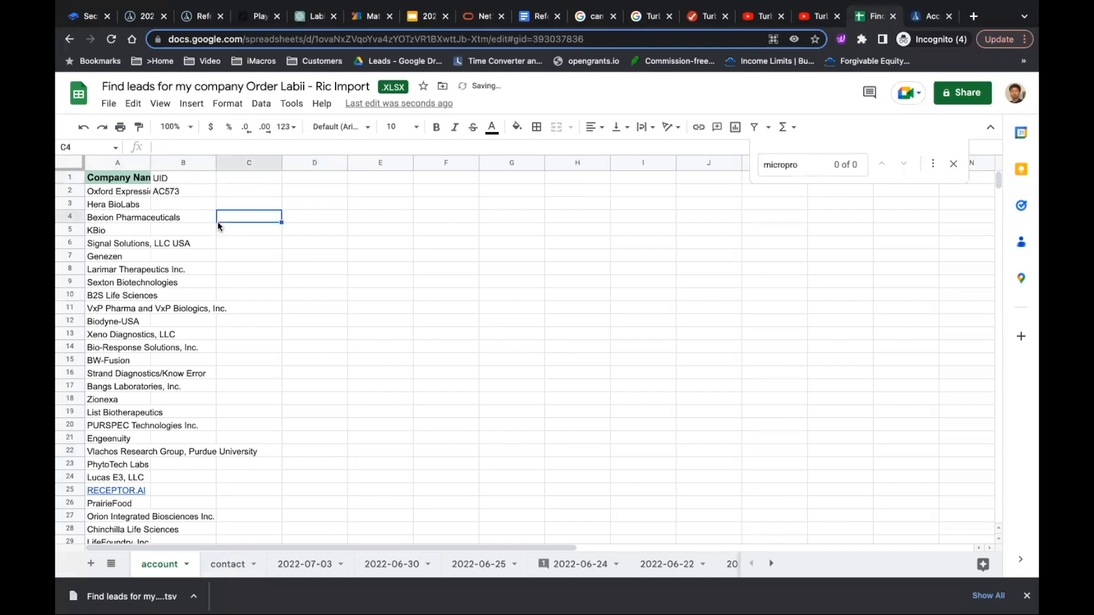
Fill the UID series from B2 down column B to the last company row and check where it ends
{"action": "left_click_drag", "start_coordinate": [216, 197], "coordinate": [216, 209]}
{"action": "double_click", "coordinate": [216, 210]}
{"action": "scroll", "coordinate": [211, 257], "scroll_direction": "down", "scroll_amount": 20}
{"action": "left_click", "coordinate": [177, 256]}
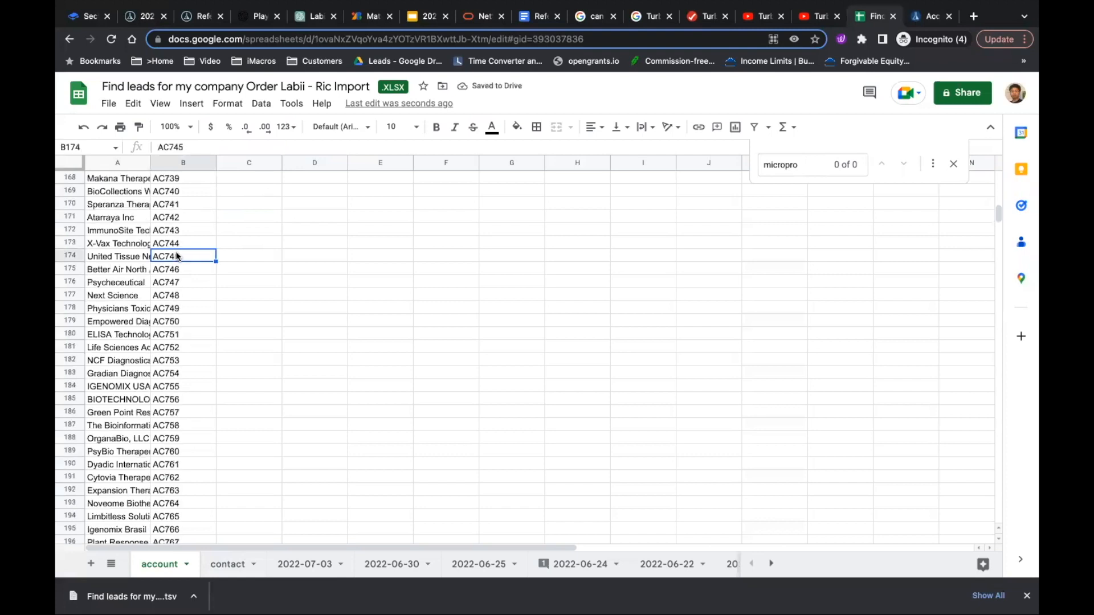
{"action": "key", "text": "ctrl+shift+Down"}
{"action": "scroll", "coordinate": [184, 284], "scroll_direction": "down", "scroll_amount": 3}
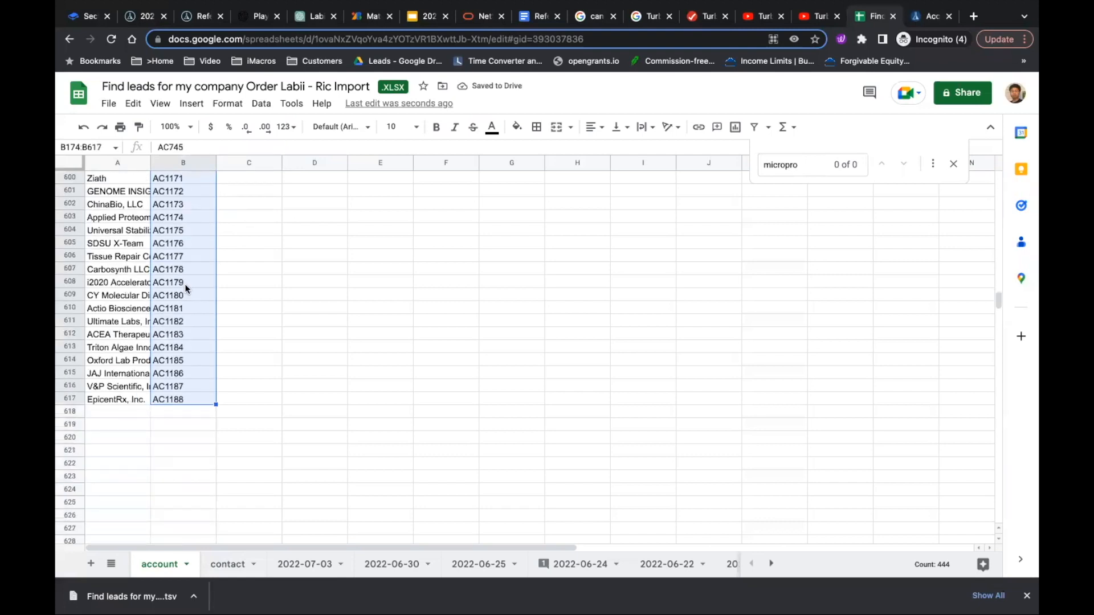
Insert a column before Website in the contact sheet and give it the header Account UID
{"action": "key", "text": "alt+Down"}
{"action": "right_click", "coordinate": [175, 162]}
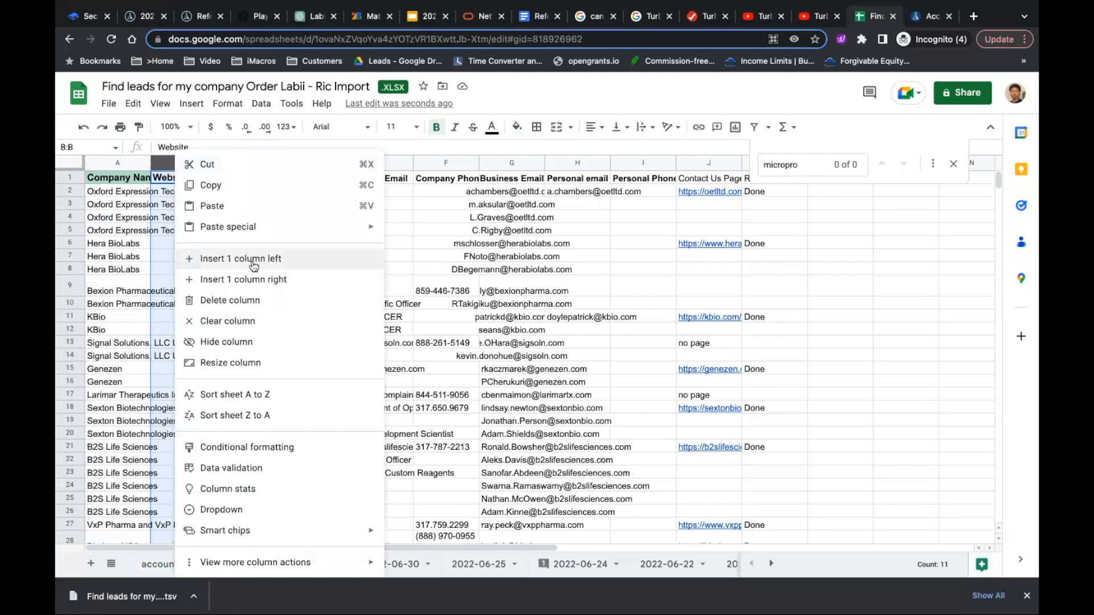
{"action": "left_click", "coordinate": [254, 266]}
{"action": "left_click", "coordinate": [183, 179]}
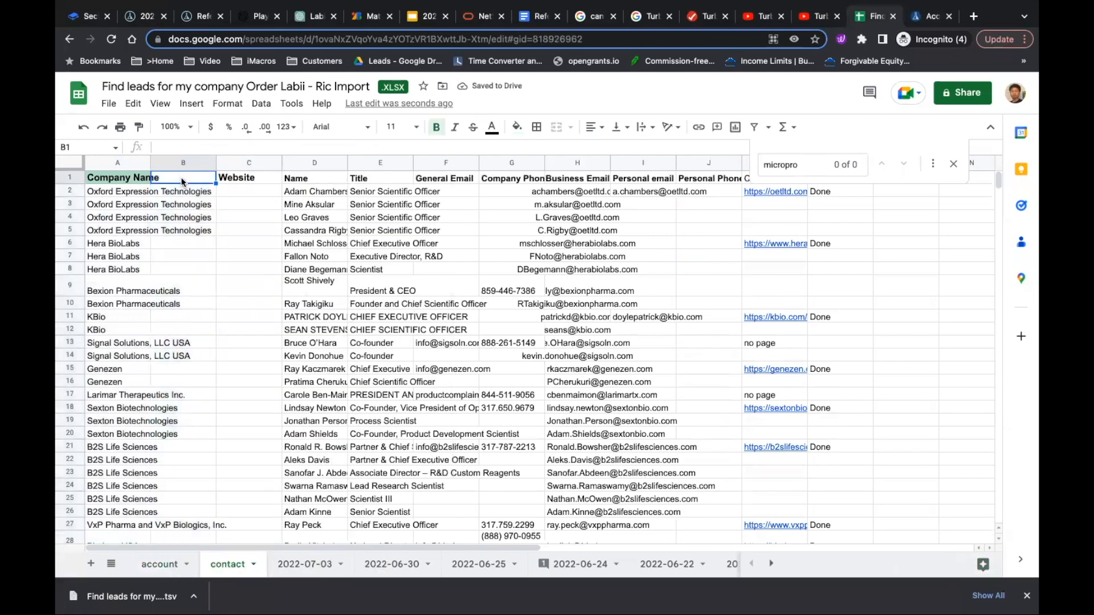
{"action": "type", "text": "Account UID"}
{"action": "left_click", "coordinate": [182, 243]}
Enter =vlookup(A2, account!A2:B7, 2, false) in cell B2 of the contact sheet to look up the account UID
{"action": "left_click", "coordinate": [188, 192]}
{"action": "type", "text": "="}
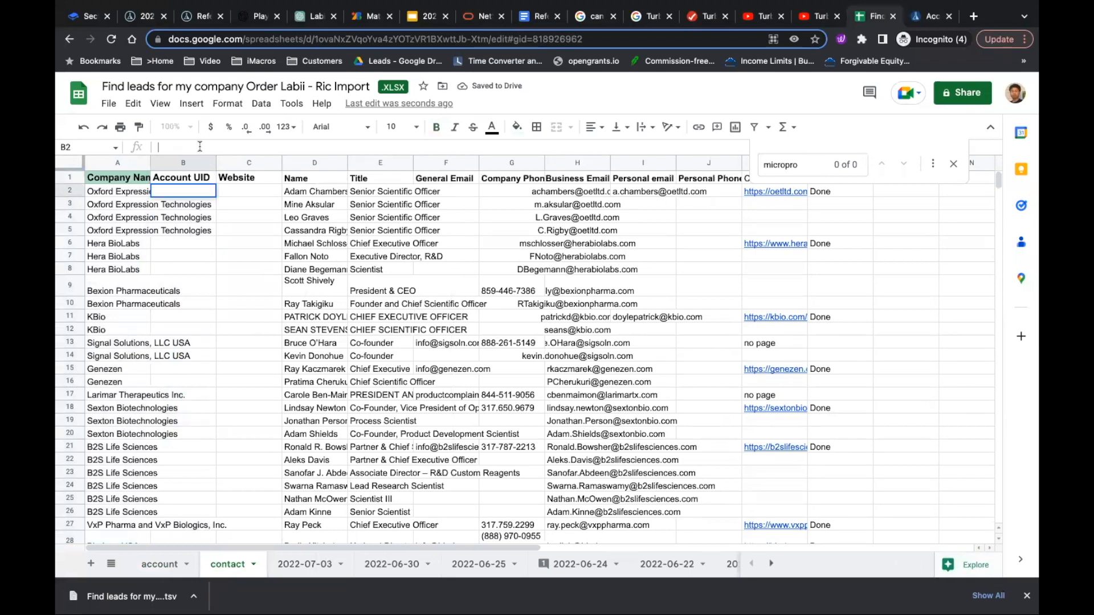
{"action": "type", "text": "vlookup("}
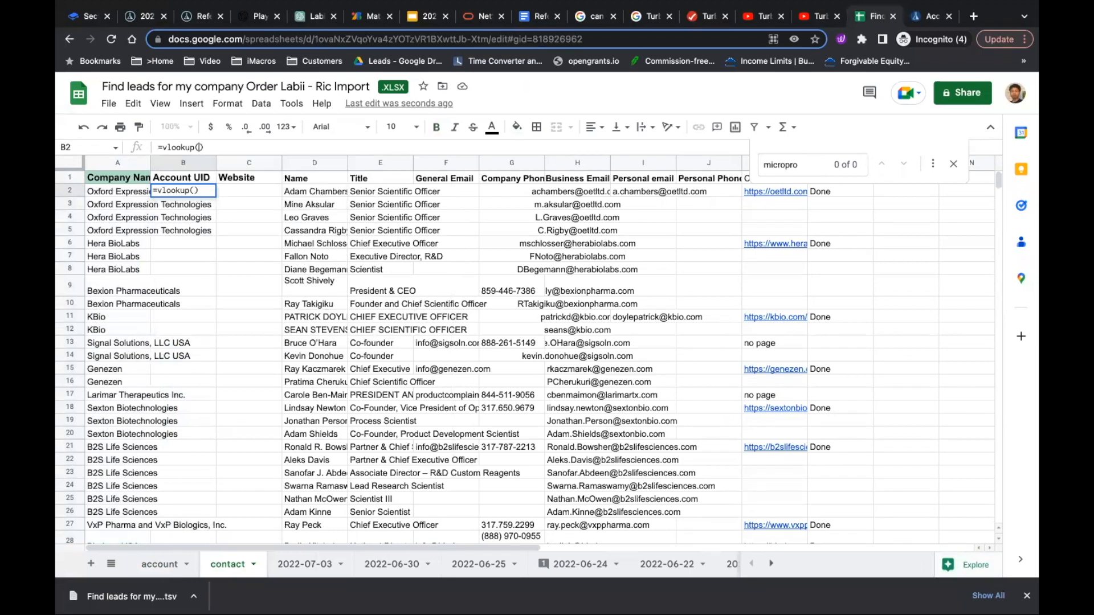
{"action": "left_click", "coordinate": [106, 195]}
{"action": "type", "text": ","}
{"action": "left_click", "coordinate": [160, 564]}
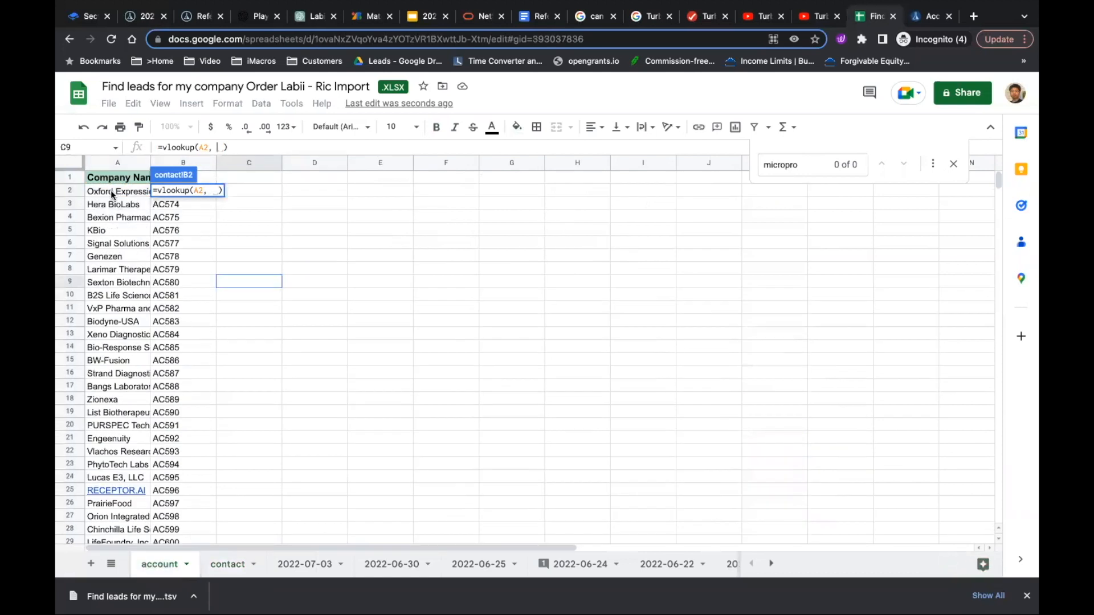
{"action": "left_click_drag", "start_coordinate": [108, 193], "coordinate": [183, 264]}
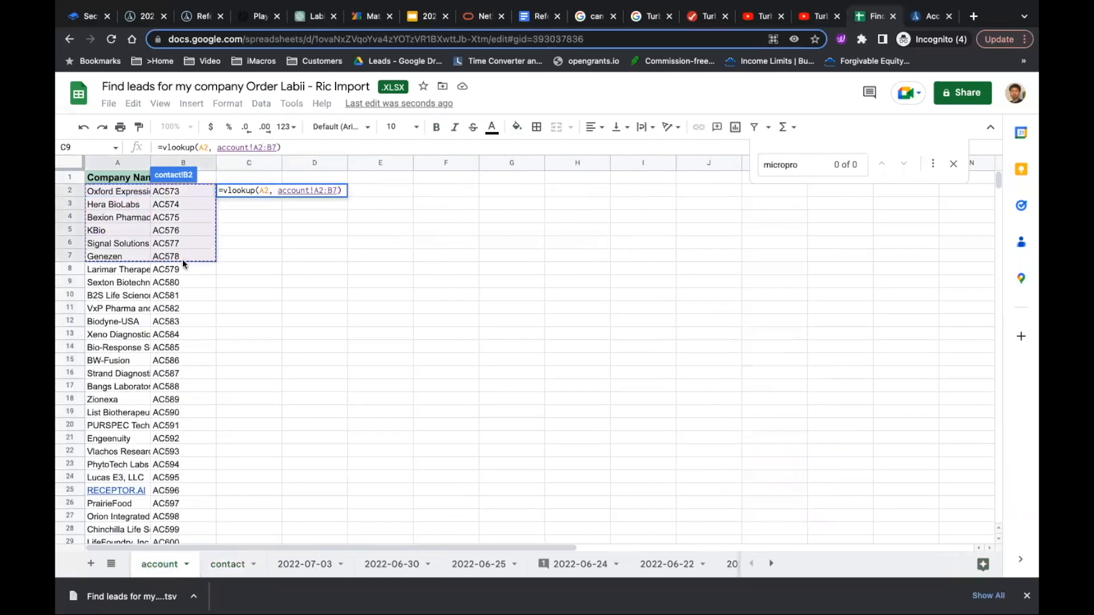
{"action": "type", "text": ", "}
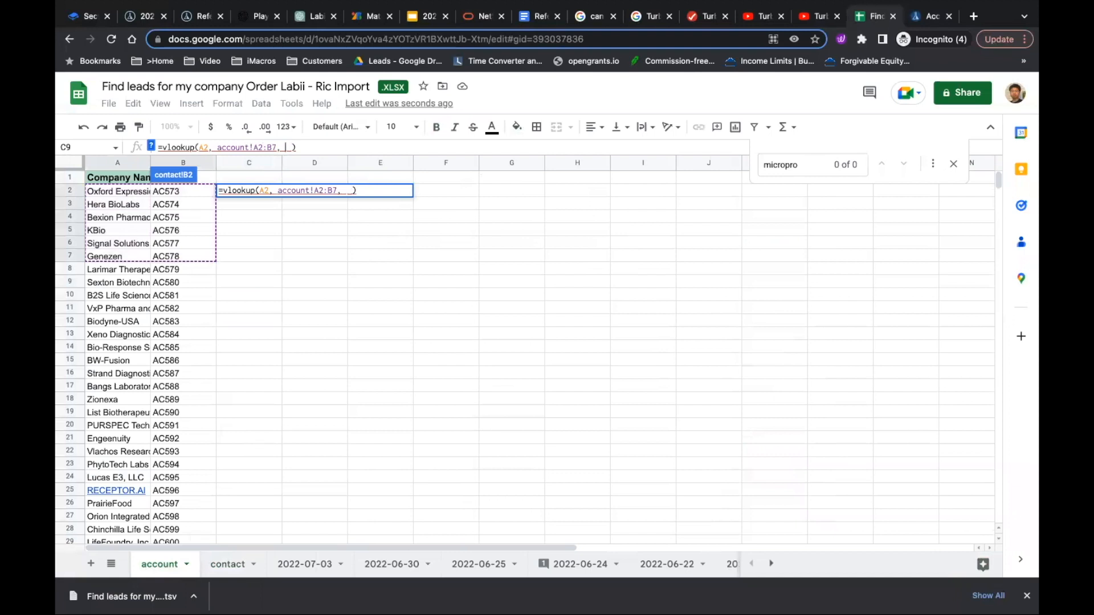
{"action": "type", "text": " 2, false"}
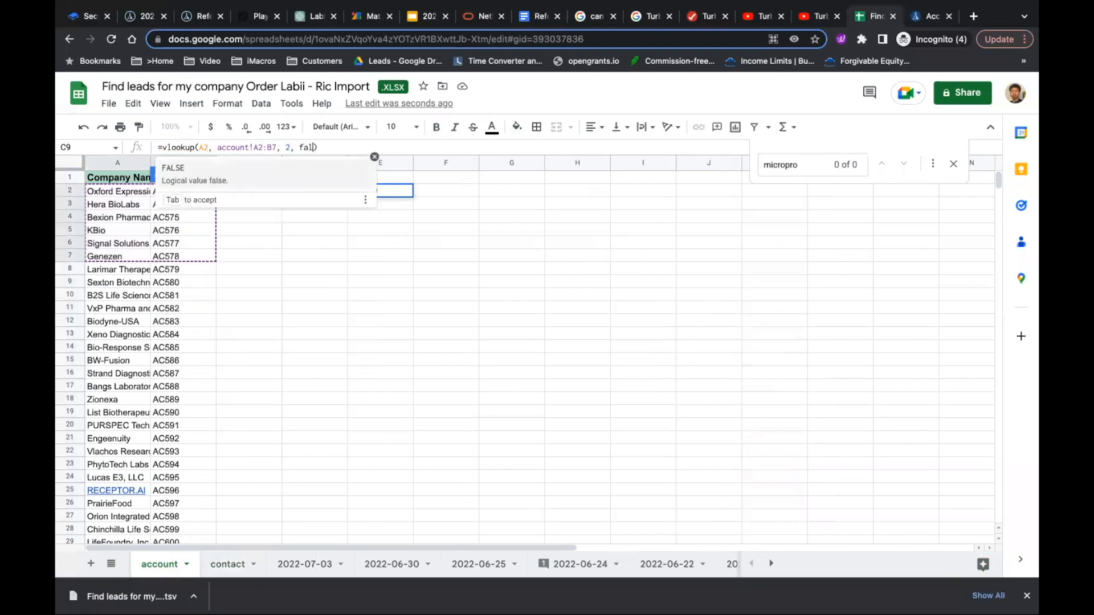
{"action": "key", "text": "Return"}
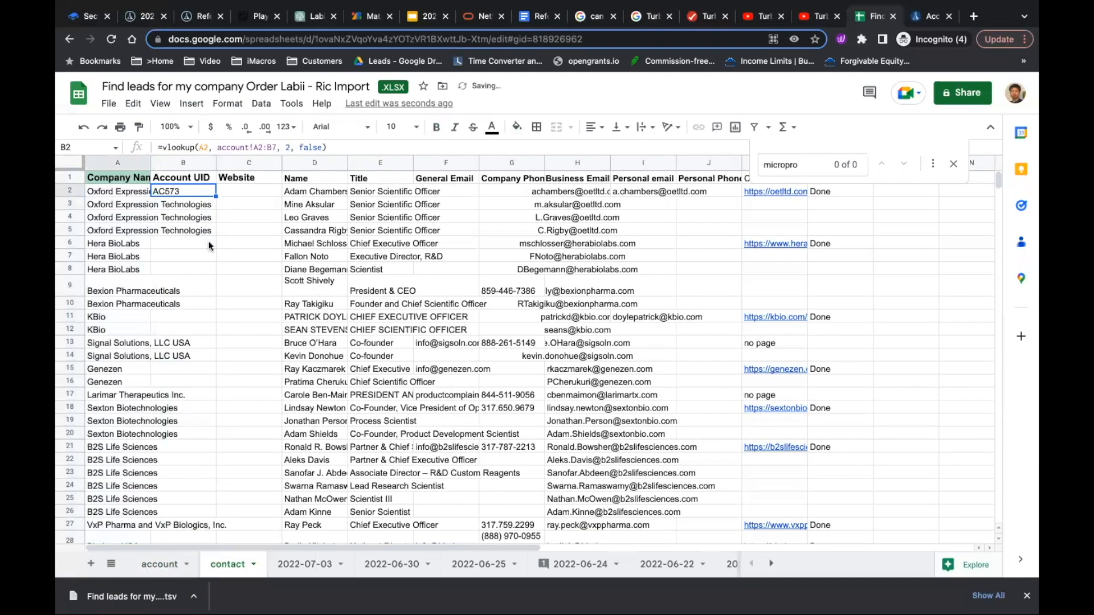
Change the B2 lookup range to account!$A$2:$B$617 and accept the suggested autofill for the rest of the Account UID column
{"action": "left_click", "coordinate": [268, 151]}
{"action": "key", "text": "Return"}
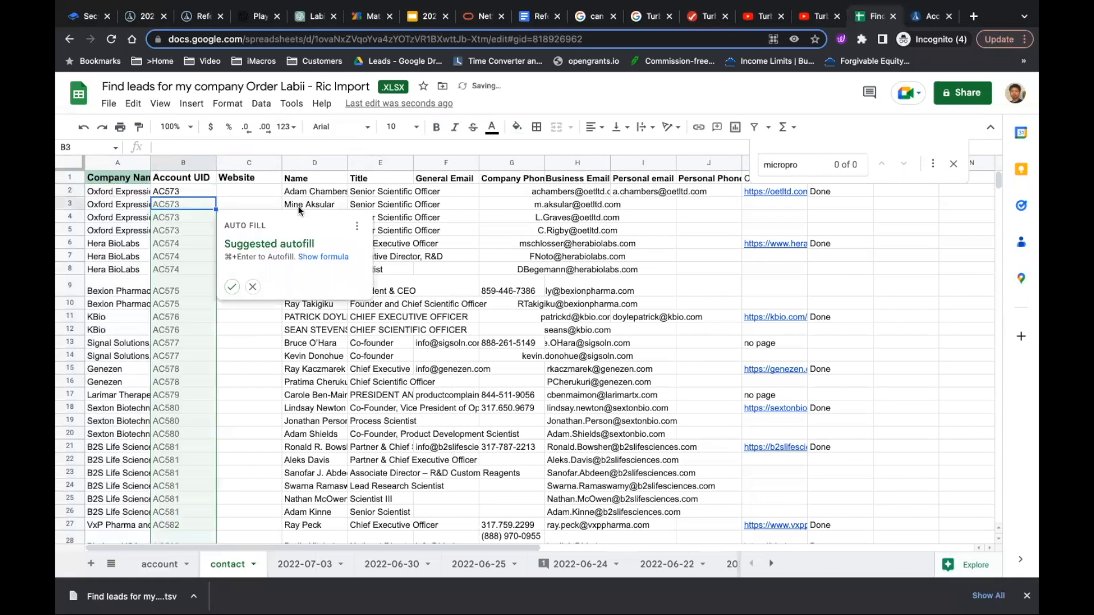
{"action": "left_click", "coordinate": [231, 286]}
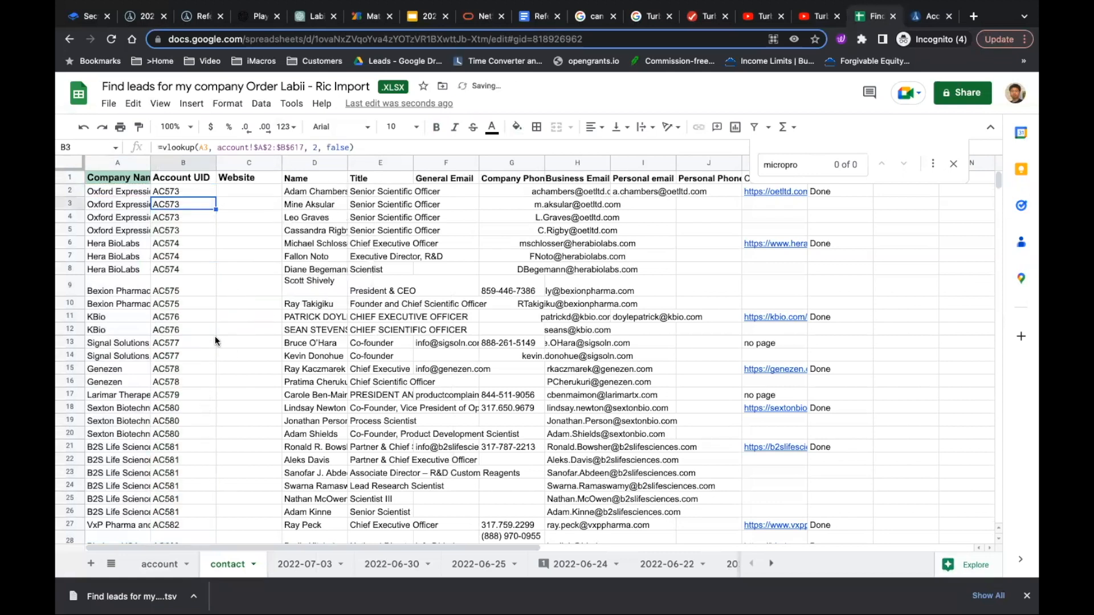
{"action": "scroll", "coordinate": [207, 344], "scroll_direction": "down", "scroll_amount": 3}
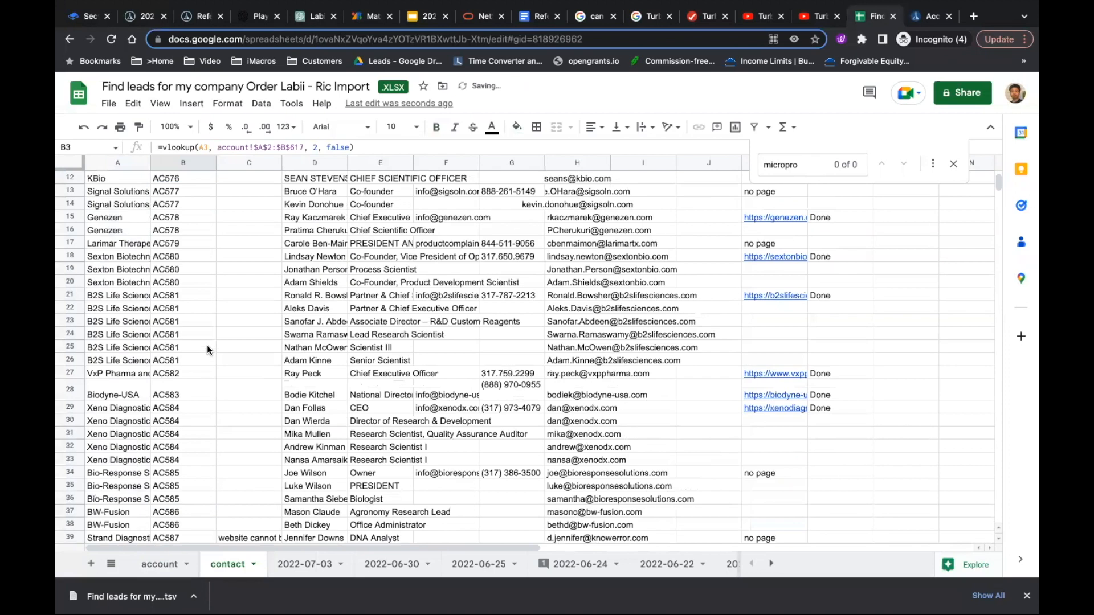
{"action": "scroll", "coordinate": [206, 345], "scroll_direction": "up", "scroll_amount": 3}
{"action": "left_click", "coordinate": [207, 231]}
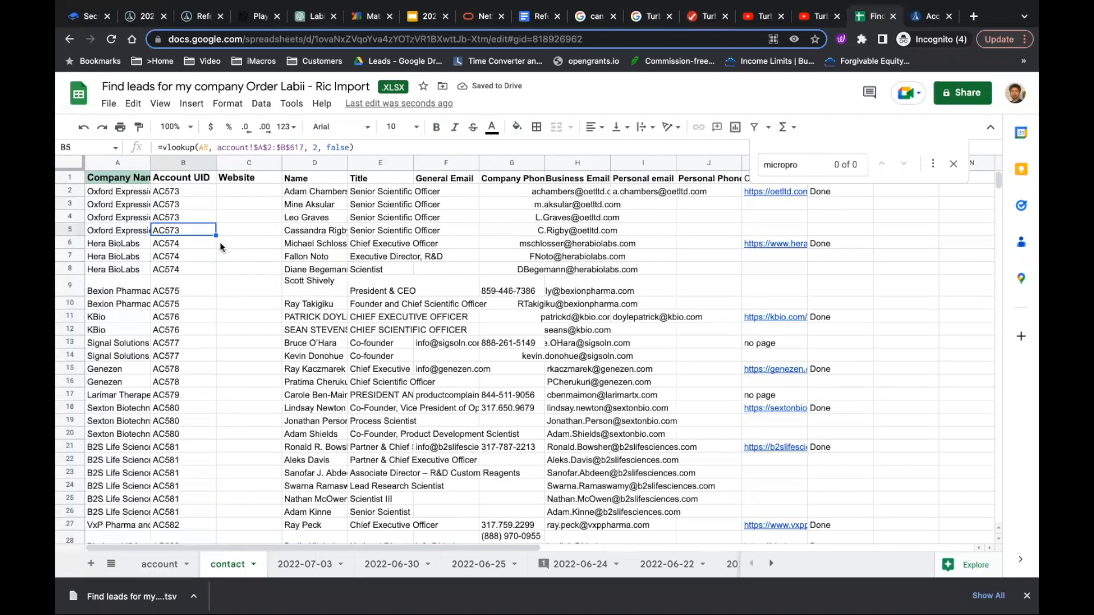
Download the contact sheet as a TSV file
{"action": "left_click", "coordinate": [109, 103]}
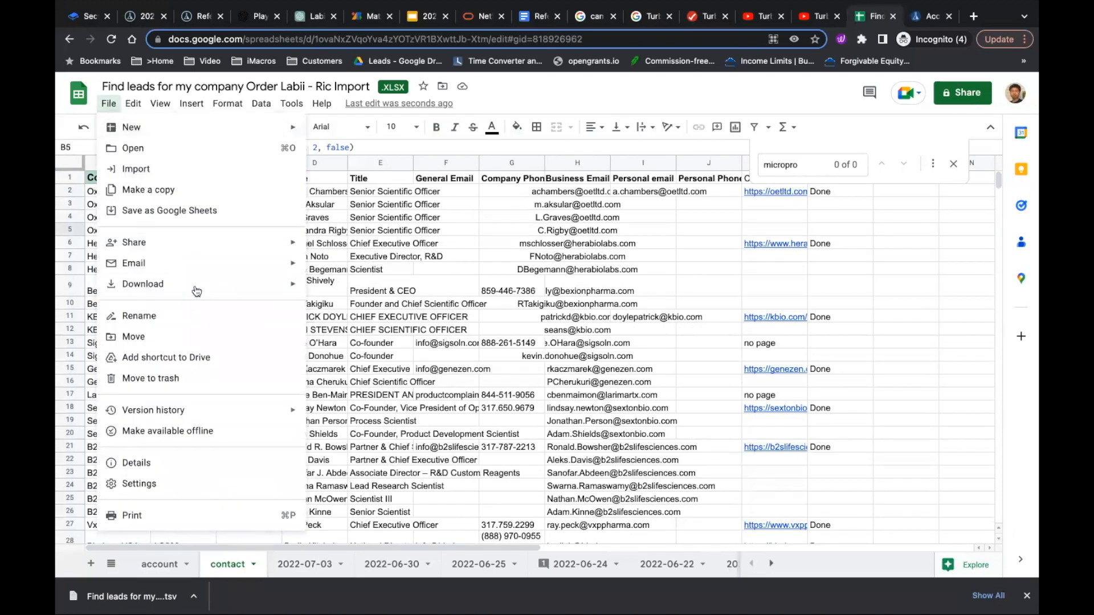
{"action": "mouse_move", "coordinate": [171, 283]}
{"action": "left_click", "coordinate": [406, 398]}
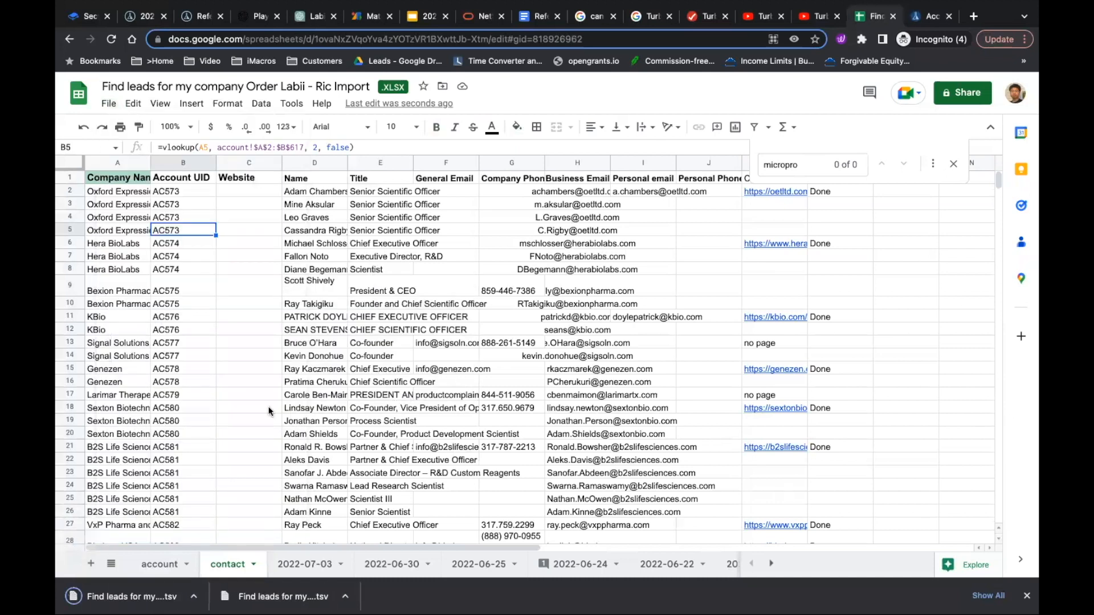
{"action": "left_click", "coordinate": [203, 376]}
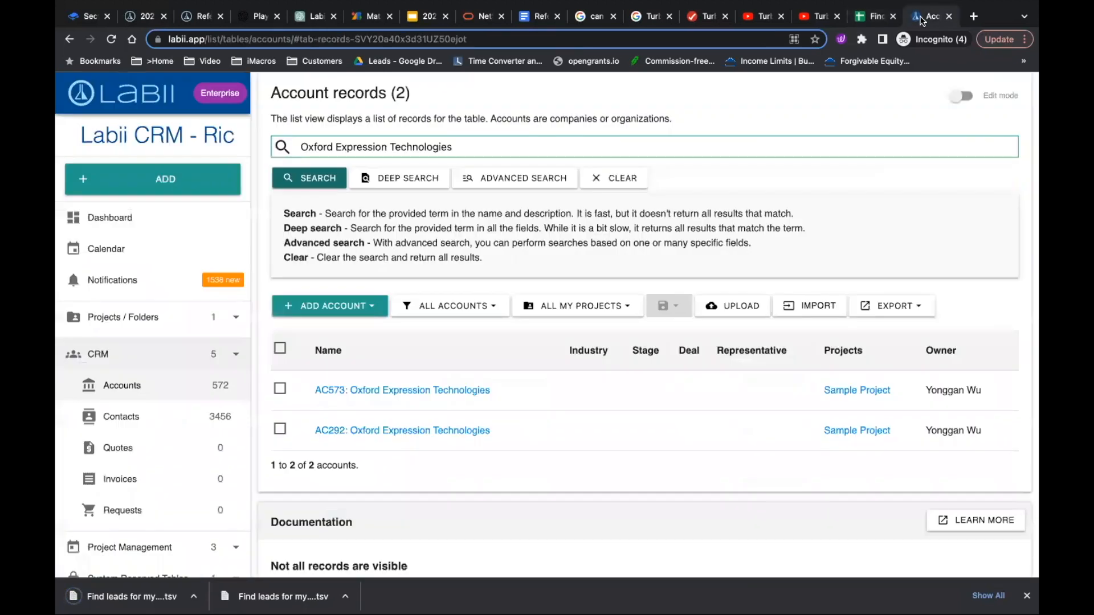
Switch to Labii and open the import form for the Contacts table
{"action": "key", "text": "ctrl+Tab"}
{"action": "left_click", "coordinate": [150, 419]}
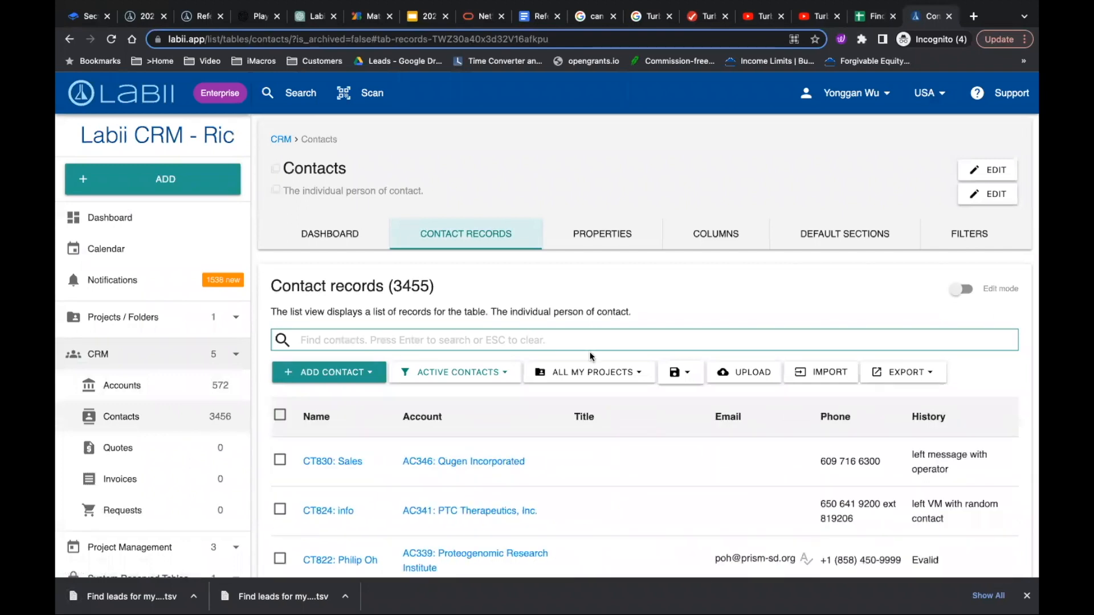
{"action": "left_click", "coordinate": [836, 377]}
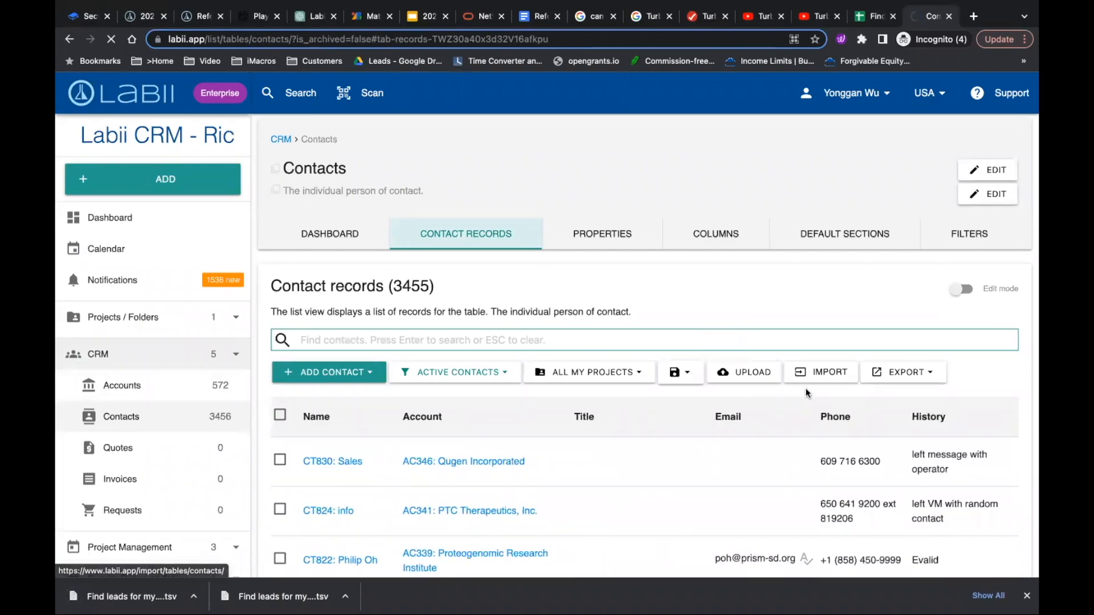
Submit the contacts import with Sample Project and the file "Find leads for my company Order Labii - Ric Import.xlsx - contact.tsv"
{"action": "left_click", "coordinate": [439, 285]}
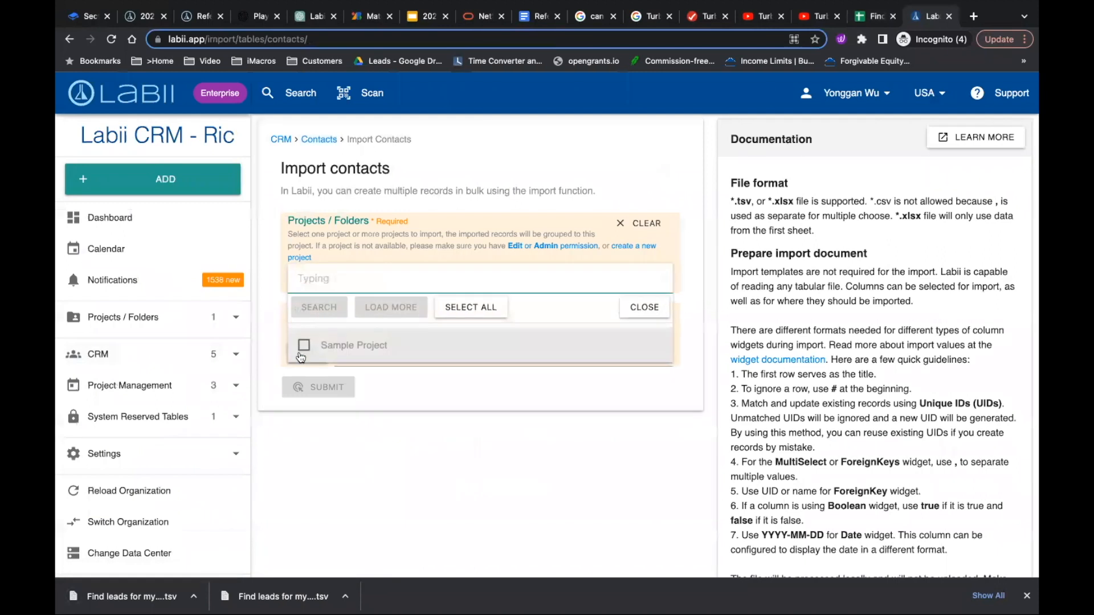
{"action": "left_click", "coordinate": [369, 350]}
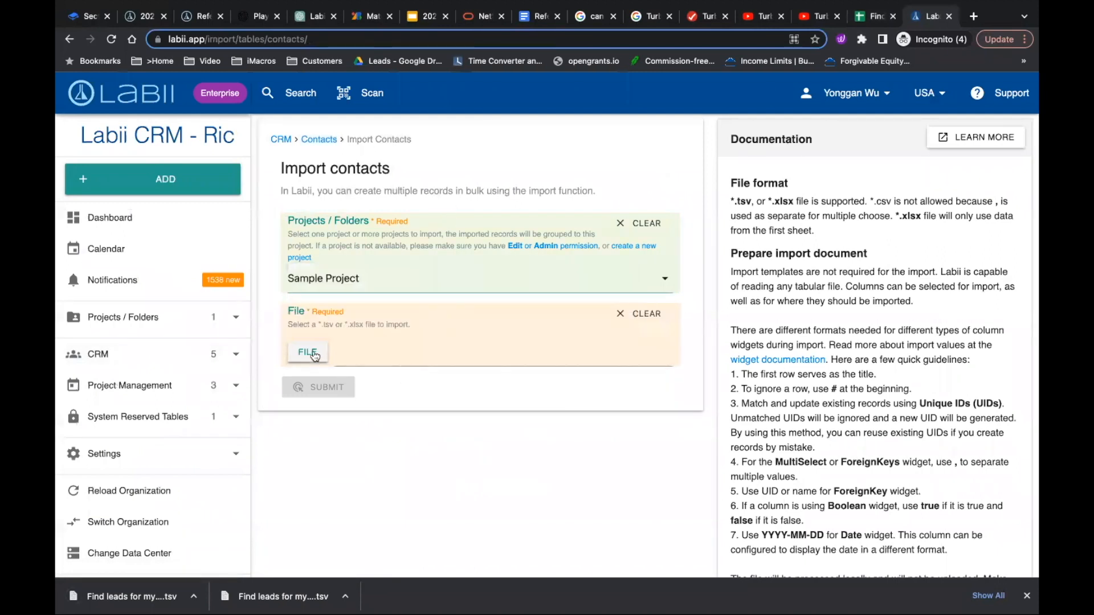
{"action": "left_click", "coordinate": [353, 361]}
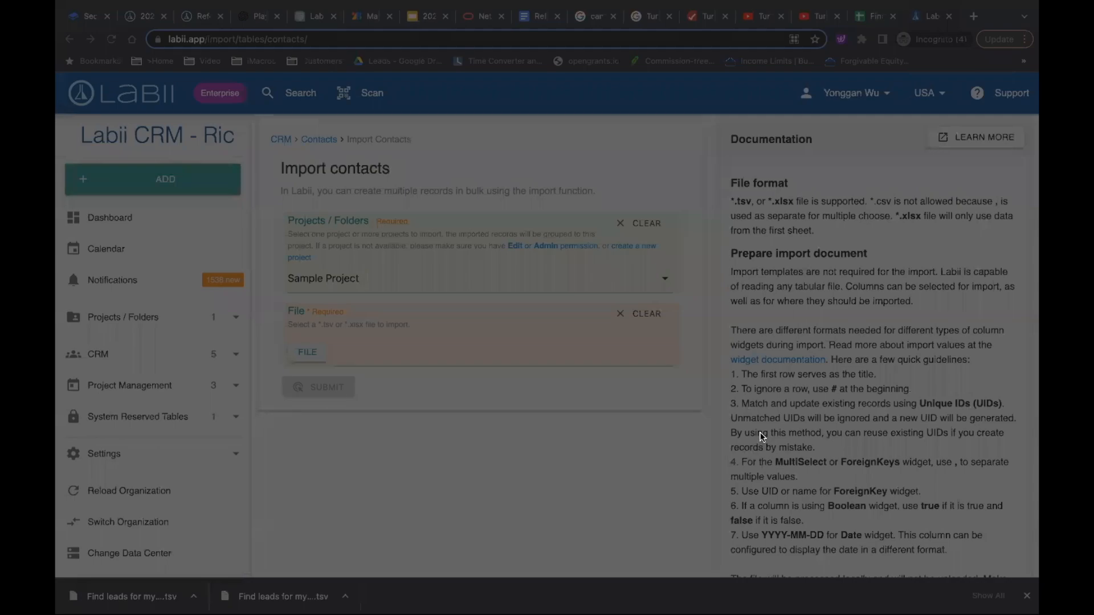
{"action": "left_click", "coordinate": [759, 433]}
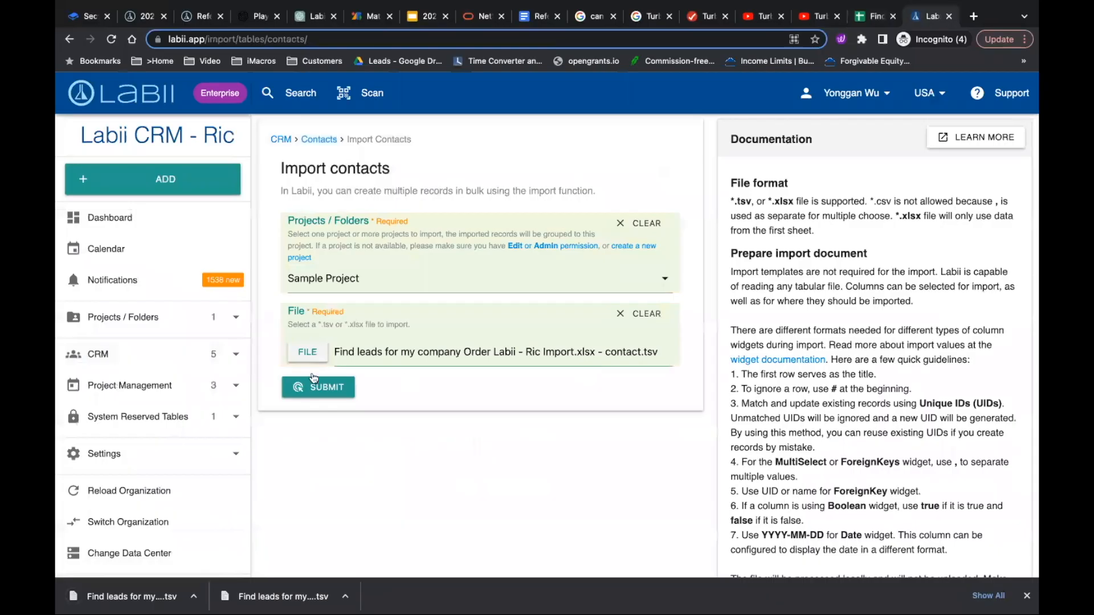
{"action": "left_click", "coordinate": [330, 390]}
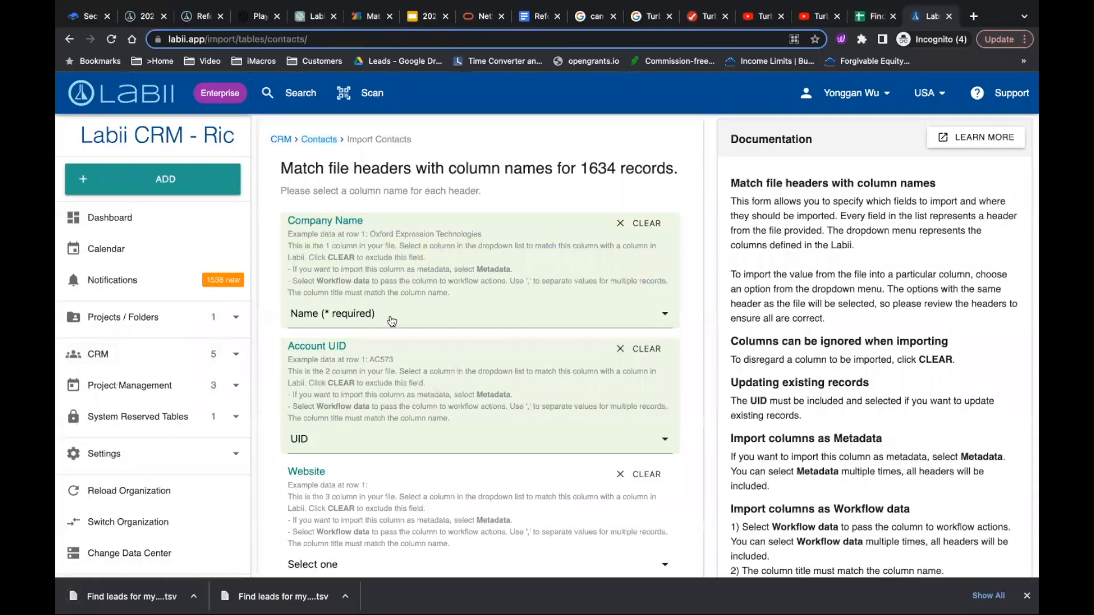
Exclude the Company Name header from the import and match the Account UID header to the required Account column
{"action": "scroll", "coordinate": [276, 313], "scroll_direction": "down", "scroll_amount": 1}
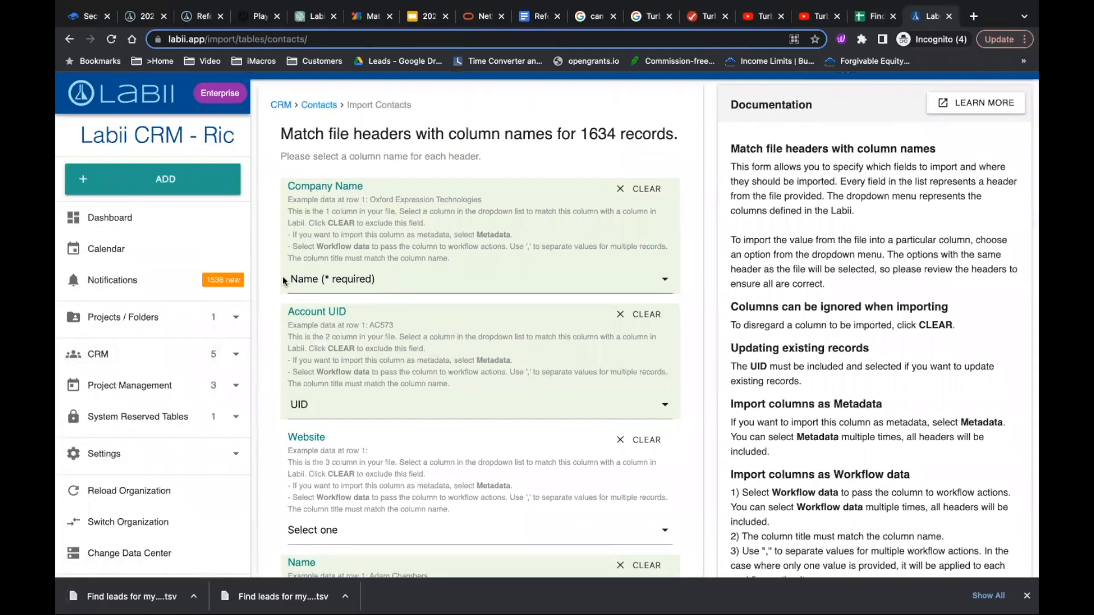
{"action": "scroll", "coordinate": [283, 215], "scroll_direction": "down", "scroll_amount": 1}
{"action": "left_click", "coordinate": [638, 159]}
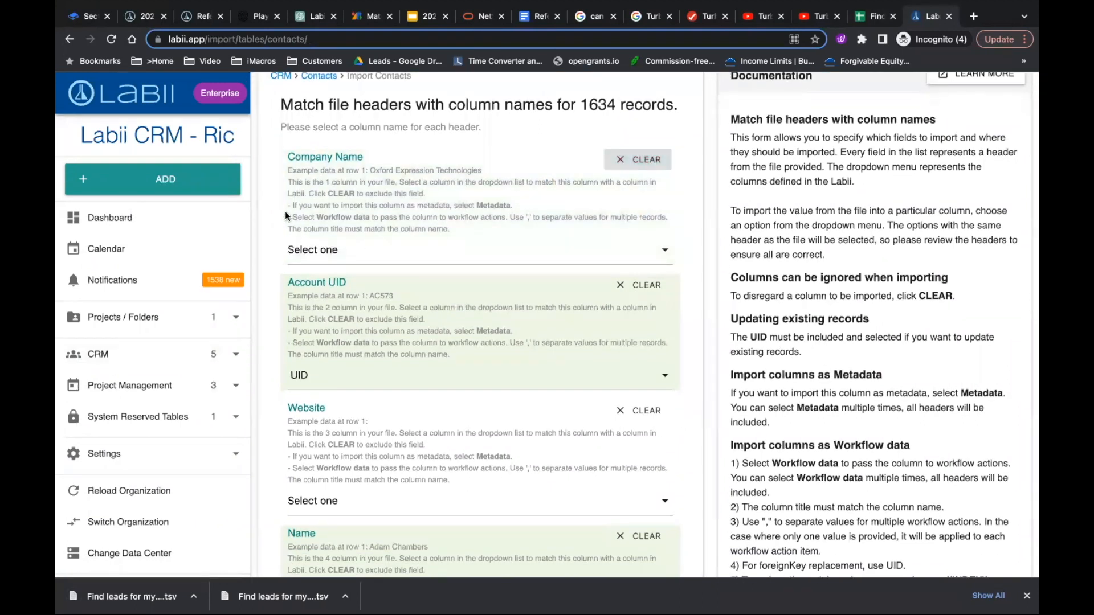
{"action": "scroll", "coordinate": [282, 227], "scroll_direction": "down", "scroll_amount": 3}
{"action": "left_click", "coordinate": [329, 277]}
{"action": "scroll", "coordinate": [373, 375], "scroll_direction": "down", "scroll_amount": 2}
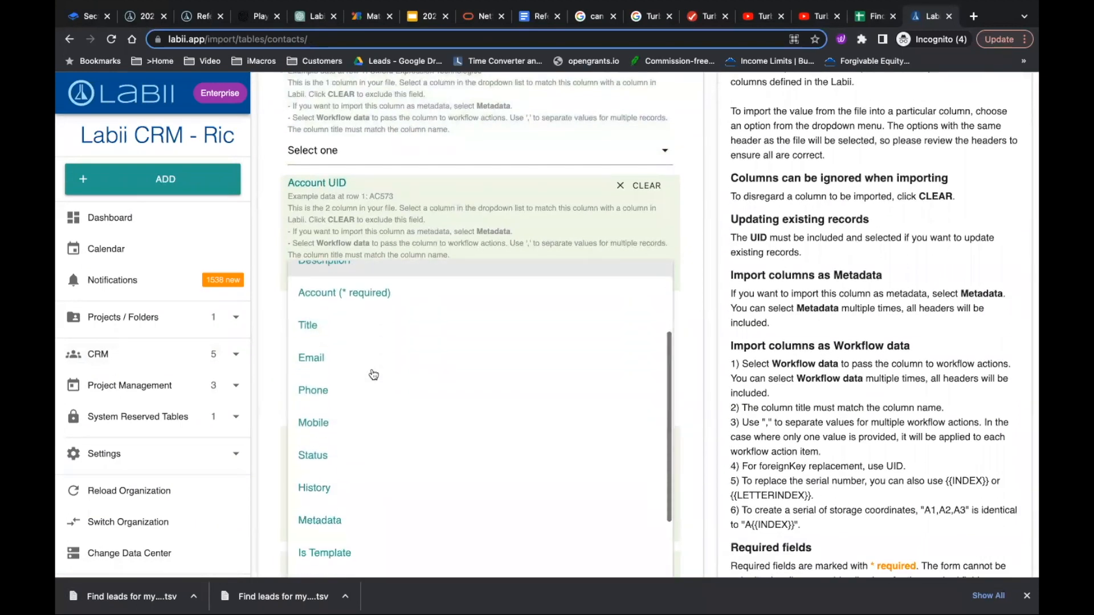
{"action": "scroll", "coordinate": [373, 375], "scroll_direction": "down", "scroll_amount": 2}
{"action": "scroll", "coordinate": [374, 374], "scroll_direction": "up", "scroll_amount": 3}
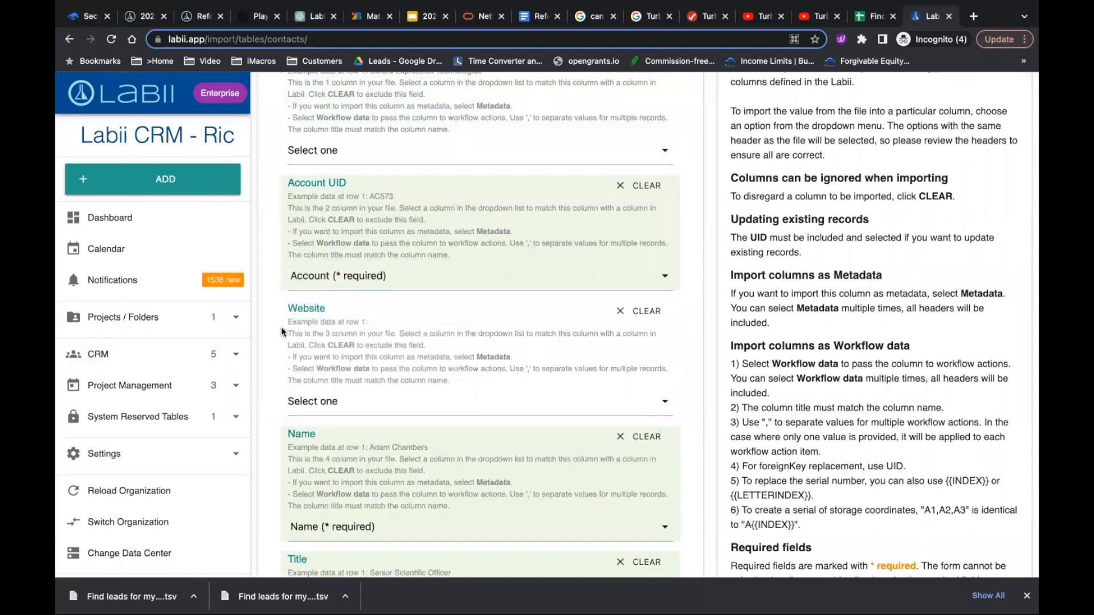
Exclude the General Email, Personal email and Personal Phone headers, and submit the header matching to import the contacts
{"action": "scroll", "coordinate": [282, 327], "scroll_direction": "down", "scroll_amount": 2}
{"action": "scroll", "coordinate": [279, 346], "scroll_direction": "down", "scroll_amount": 3}
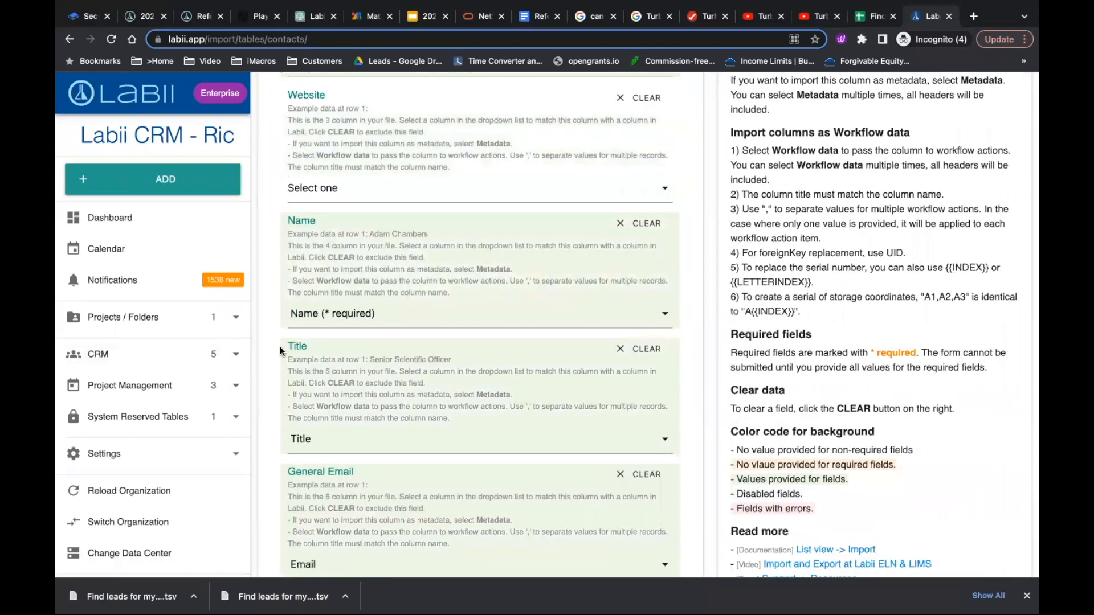
{"action": "scroll", "coordinate": [279, 368], "scroll_direction": "down", "scroll_amount": 4}
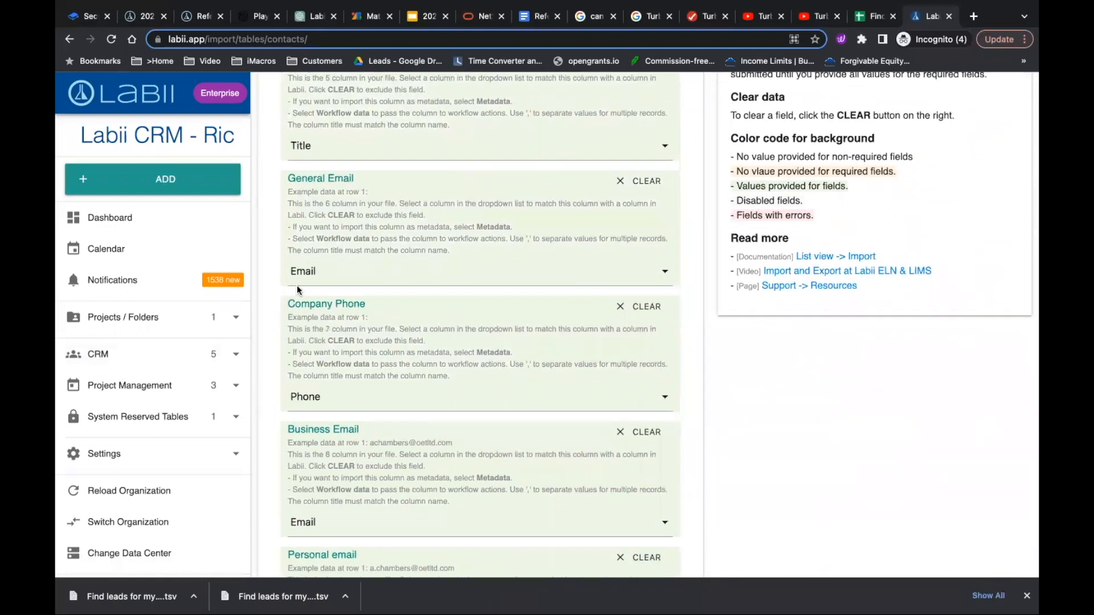
{"action": "left_click", "coordinate": [639, 181]}
{"action": "scroll", "coordinate": [276, 322], "scroll_direction": "down", "scroll_amount": 2}
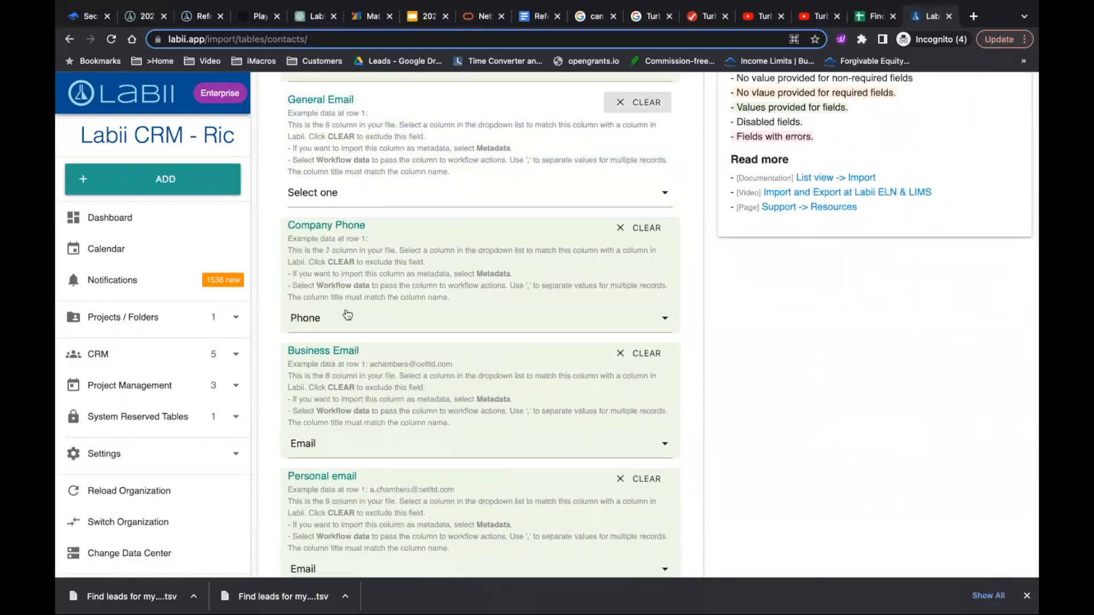
{"action": "scroll", "coordinate": [354, 319], "scroll_direction": "down", "scroll_amount": 2}
{"action": "scroll", "coordinate": [285, 335], "scroll_direction": "down", "scroll_amount": 2}
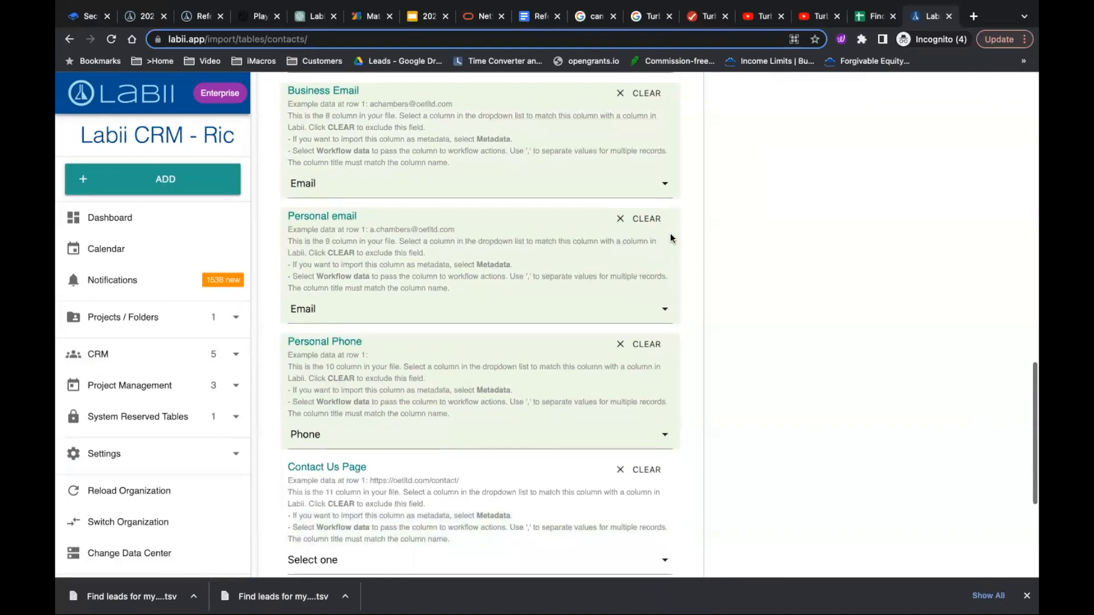
{"action": "left_click", "coordinate": [638, 219]}
{"action": "scroll", "coordinate": [282, 271], "scroll_direction": "down", "scroll_amount": 2}
{"action": "left_click", "coordinate": [633, 243]}
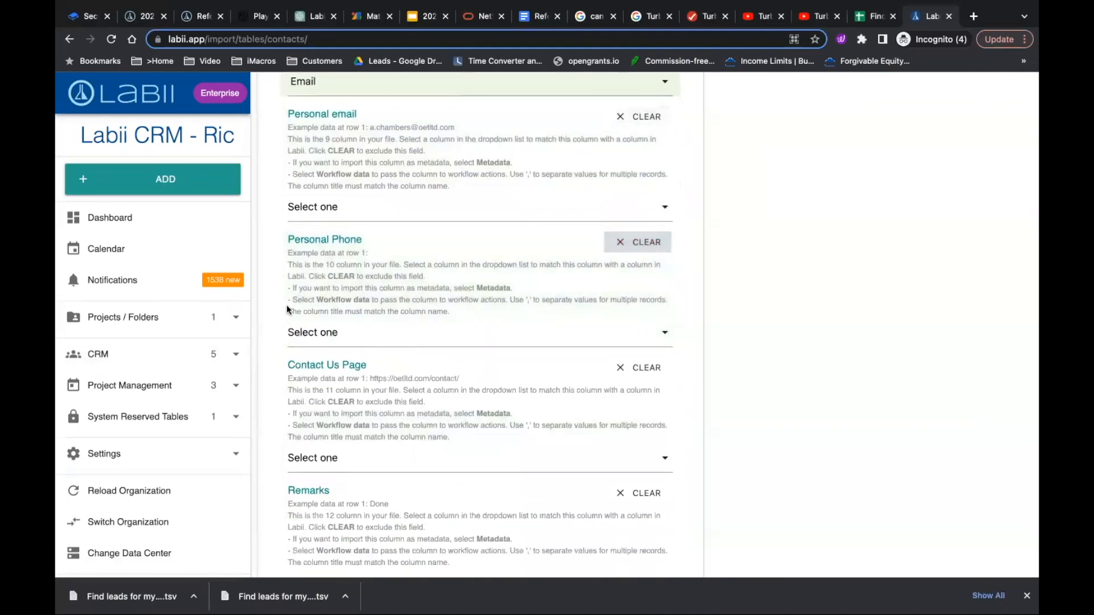
{"action": "scroll", "coordinate": [278, 311], "scroll_direction": "down", "scroll_amount": 5}
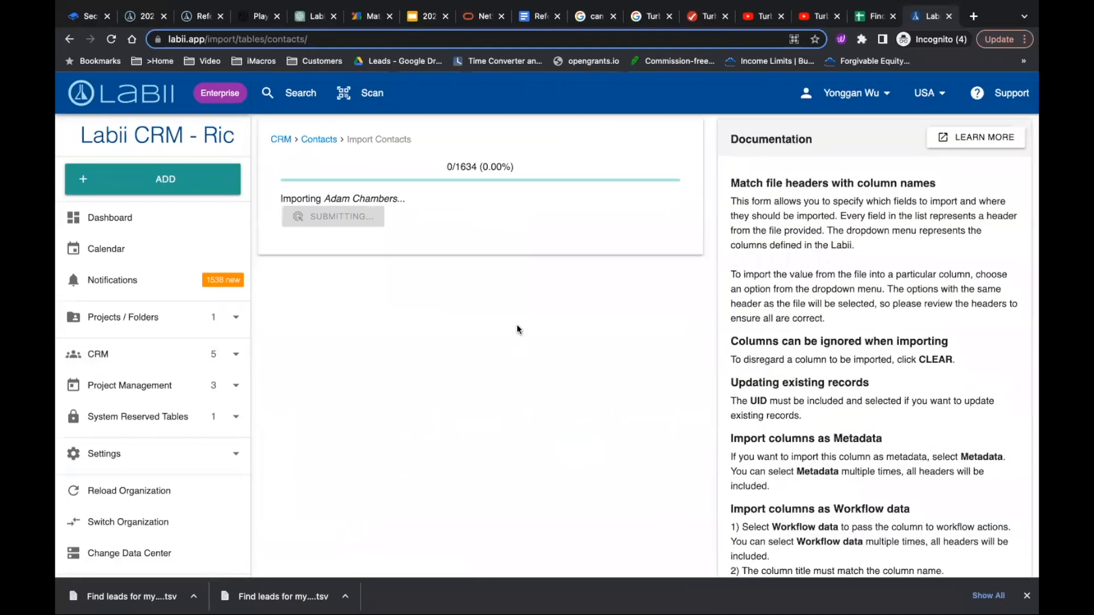